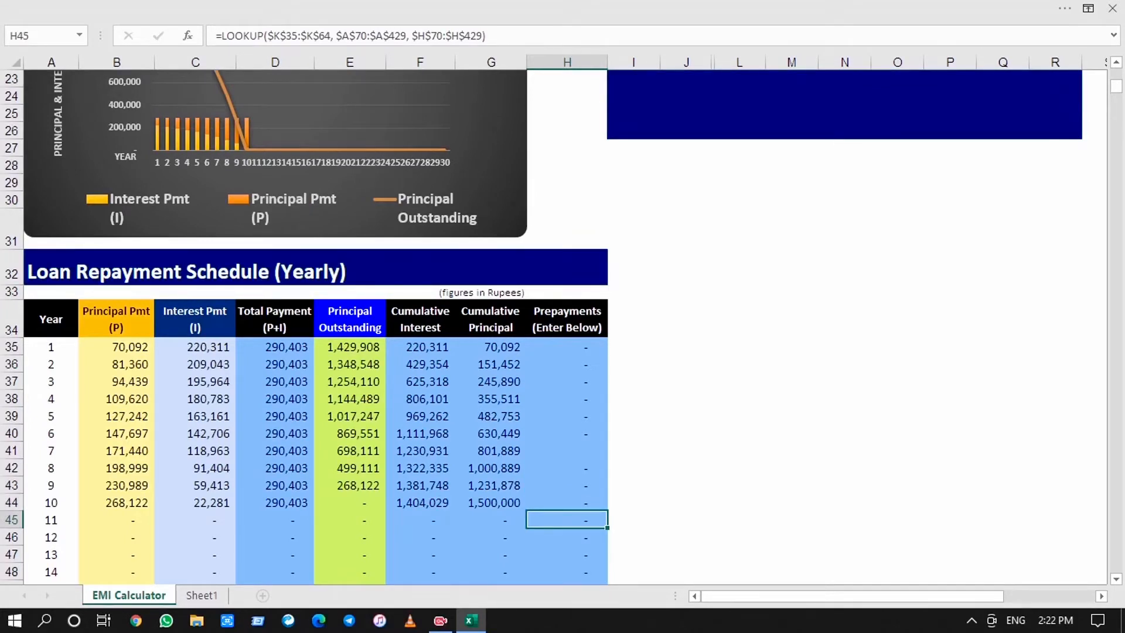
Review the Prepayments column of the yearly loan repayment schedule
key(Up)
key(Up)
key(Up)
key(Up)
key(Up)
key(Up)
key(Up)
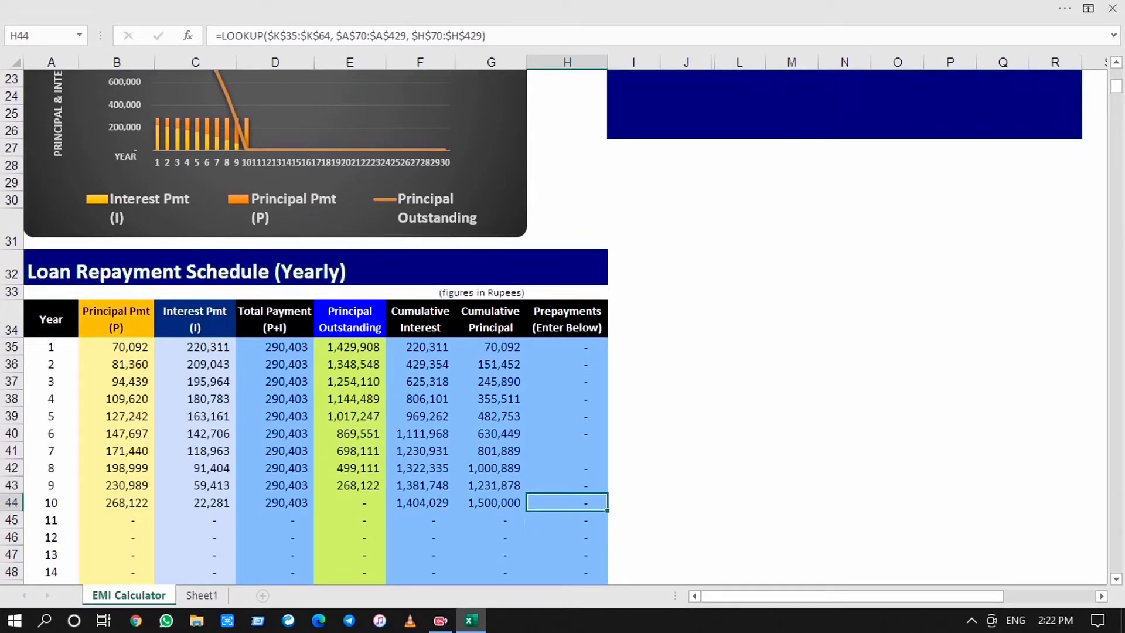
key(Up)
key(Up)
key(Up)
key(Up)
key(Up)
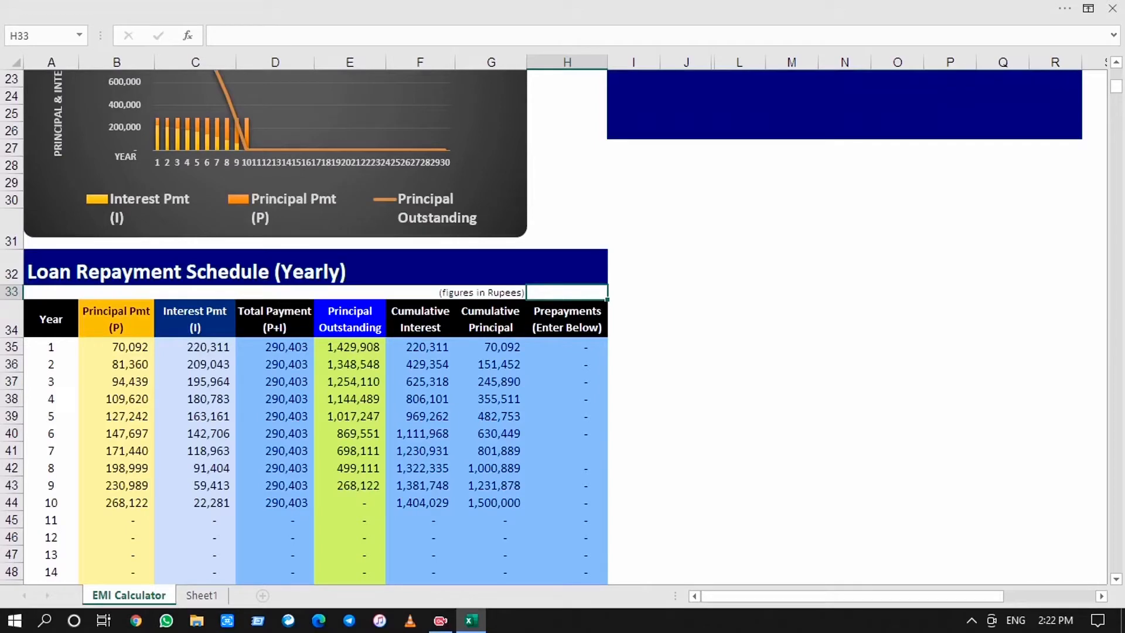
key(Down)
key(Down)
key(Down)
key(Down)
key(Down)
key(Down)
key(Down)
key(Down)
key(Down)
key(Down)
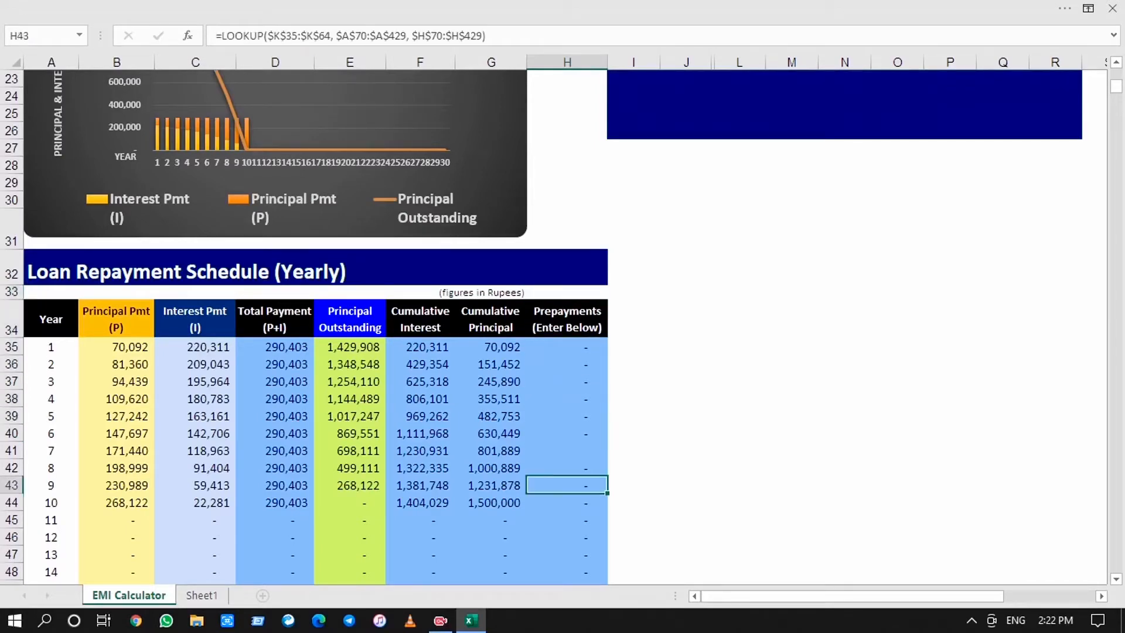
Look over the Prepayments column of the monthly loan repayment schedule, ending at its first month in H70
key(Down)
key(Down)
key(Down)
key(Down)
key(Down)
key(Down)
key(Down)
key(Down)
key(Down)
key(Down)
key(Down)
key(Down)
key(Down)
key(Down)
key(Down)
key(Down)
key(Down)
key(Down)
key(Down)
key(Down)
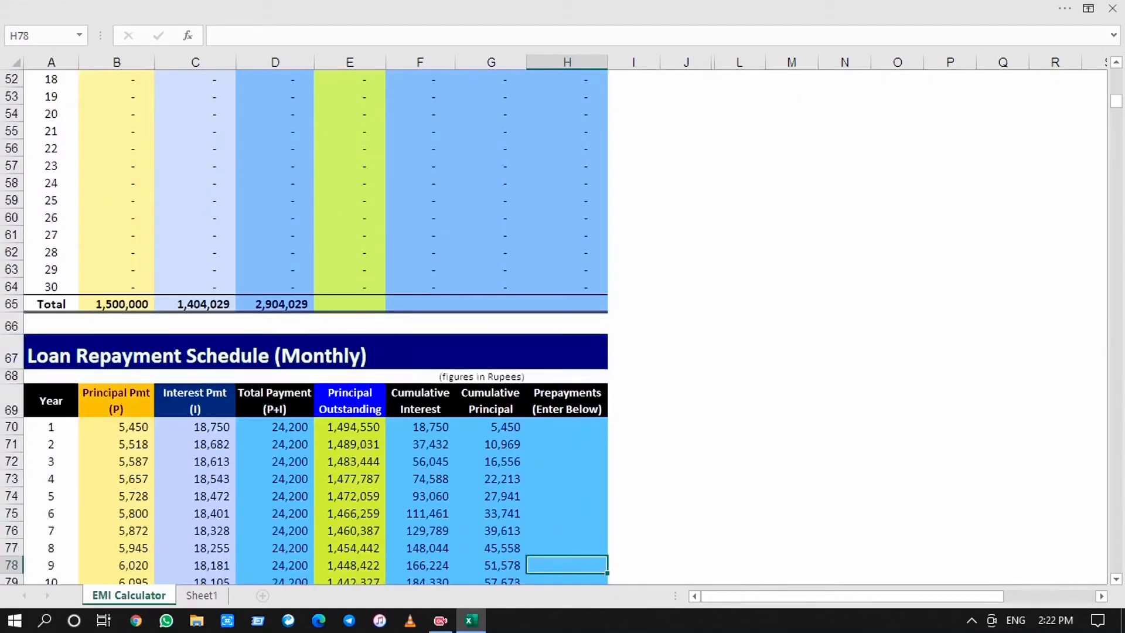
key(Down)
key(Down)
key(Down)
key(Up)
key(Up)
key(Up)
key(Up)
key(Up)
key(Up)
key(Up)
key(Up)
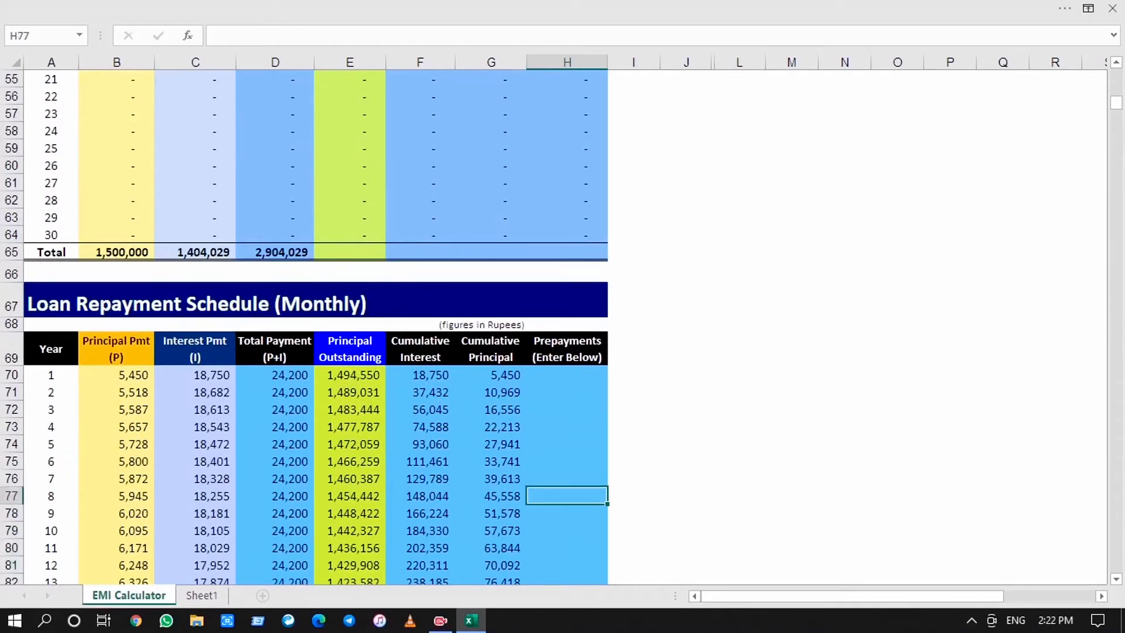
key(Up)
key(Up)
key(Up)
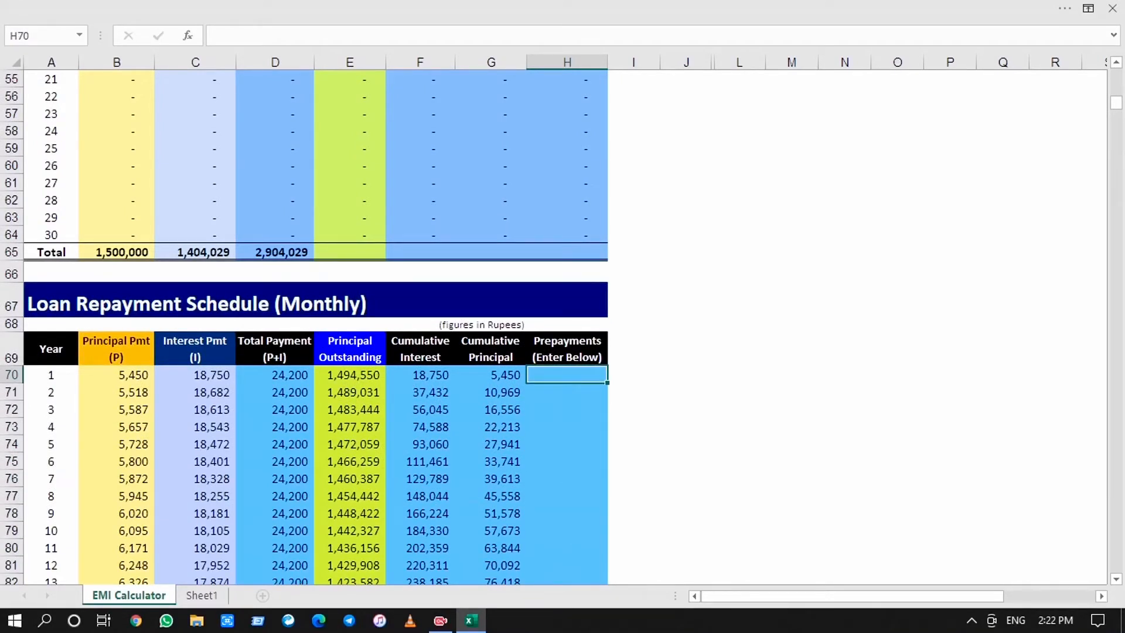
Change the "Year" header in A69 of the monthly repayment schedule to "Month"
key(Left)
key(Left)
key(Left)
key(Left)
key(Left)
key(Left)
key(Left)
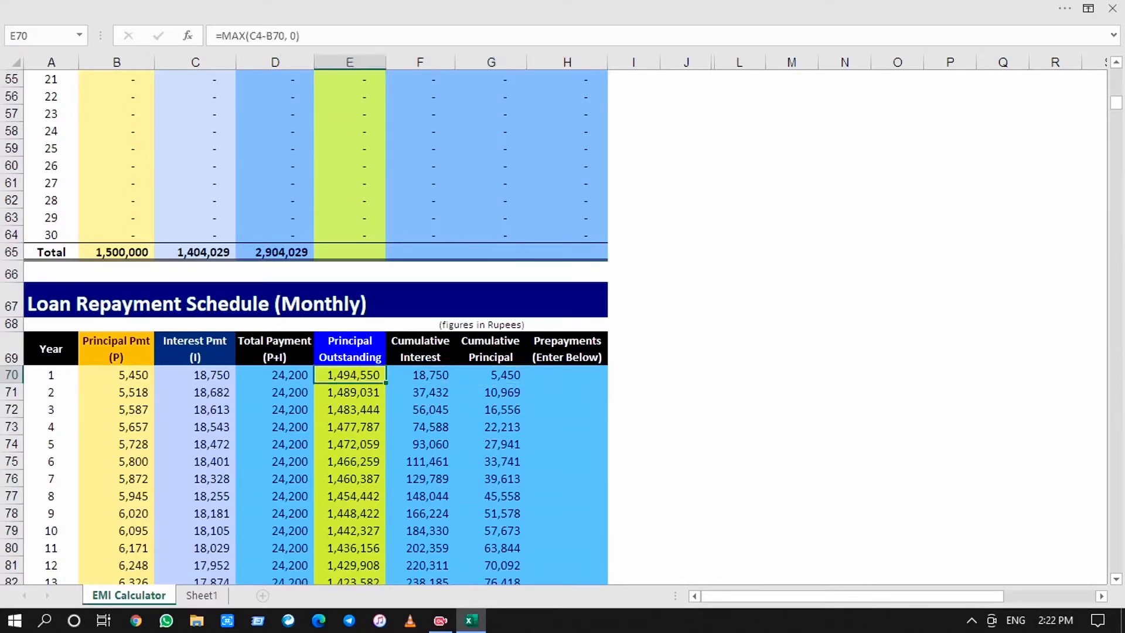
key(Up)
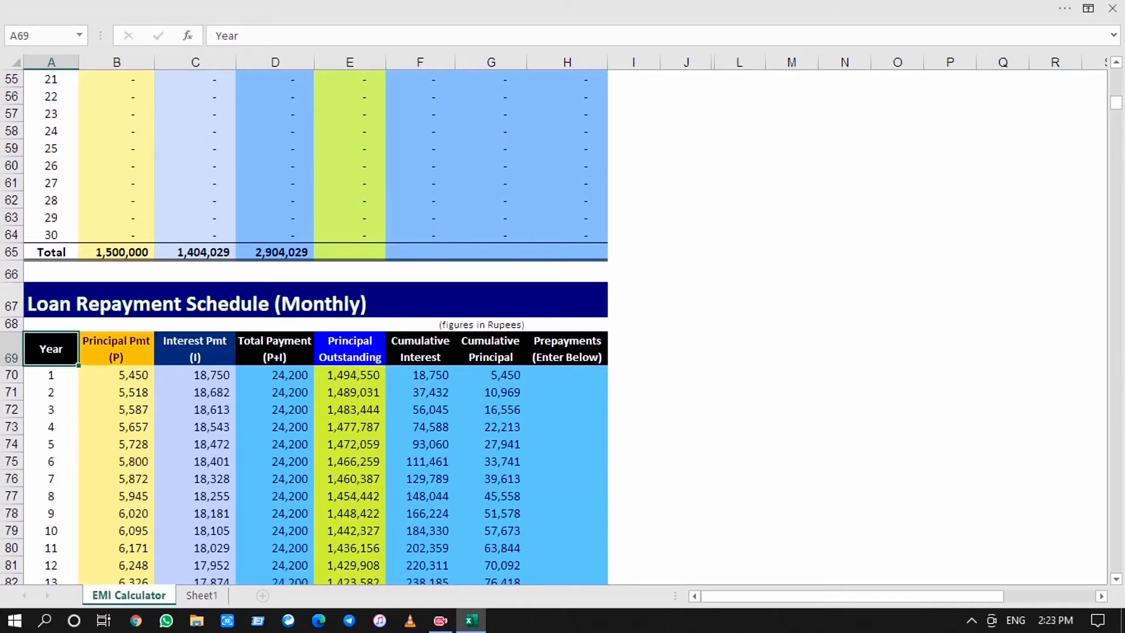
text(Month)
key(Return)
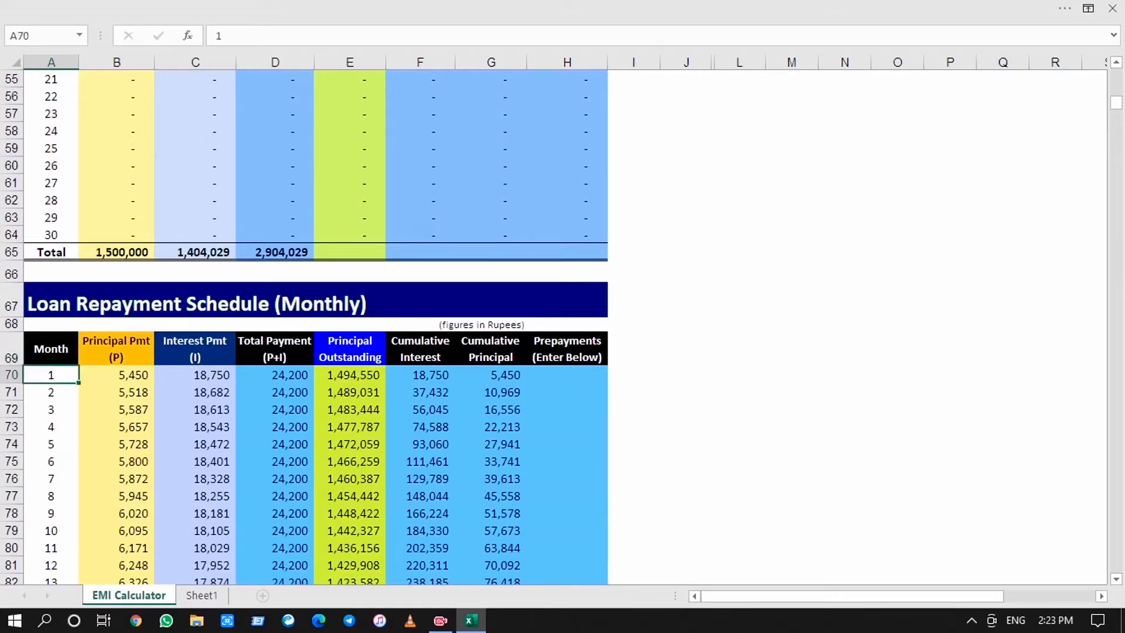
Examine the Principal Pmt formulas of the first months in the monthly schedule, along with month 1's interest and total payment formulas
key(Right)
key(Up)
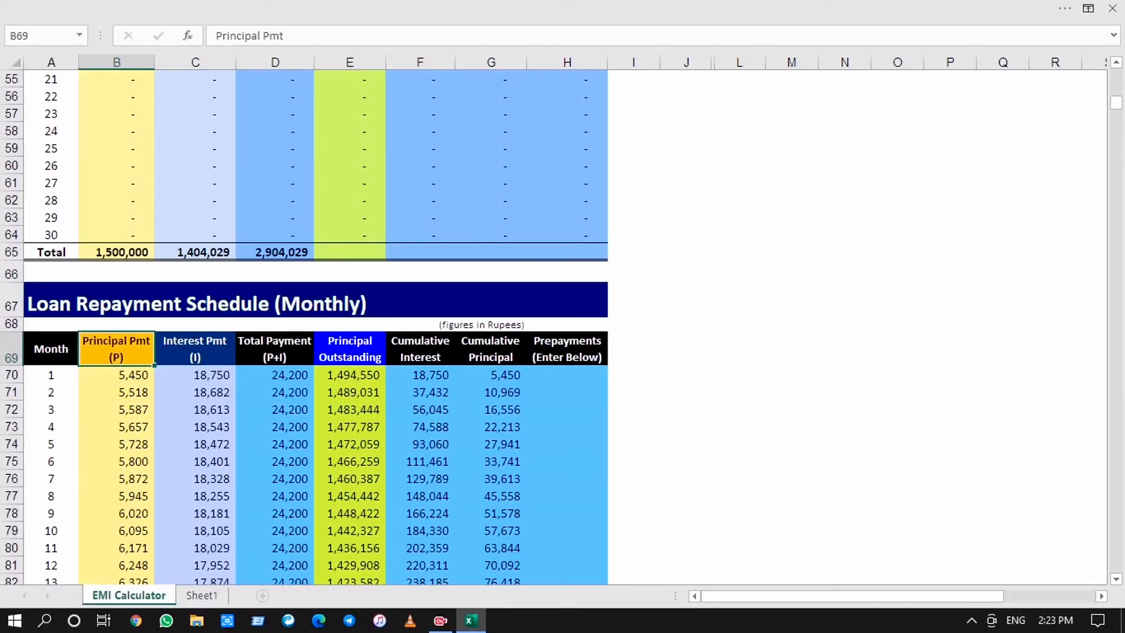
key(Down)
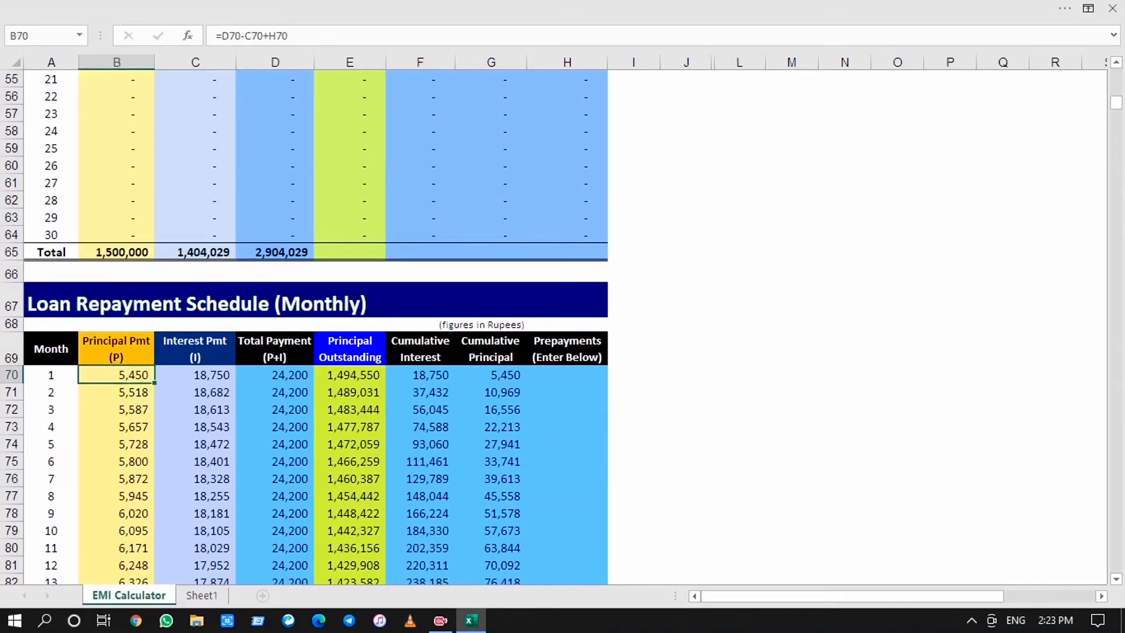
key(Right)
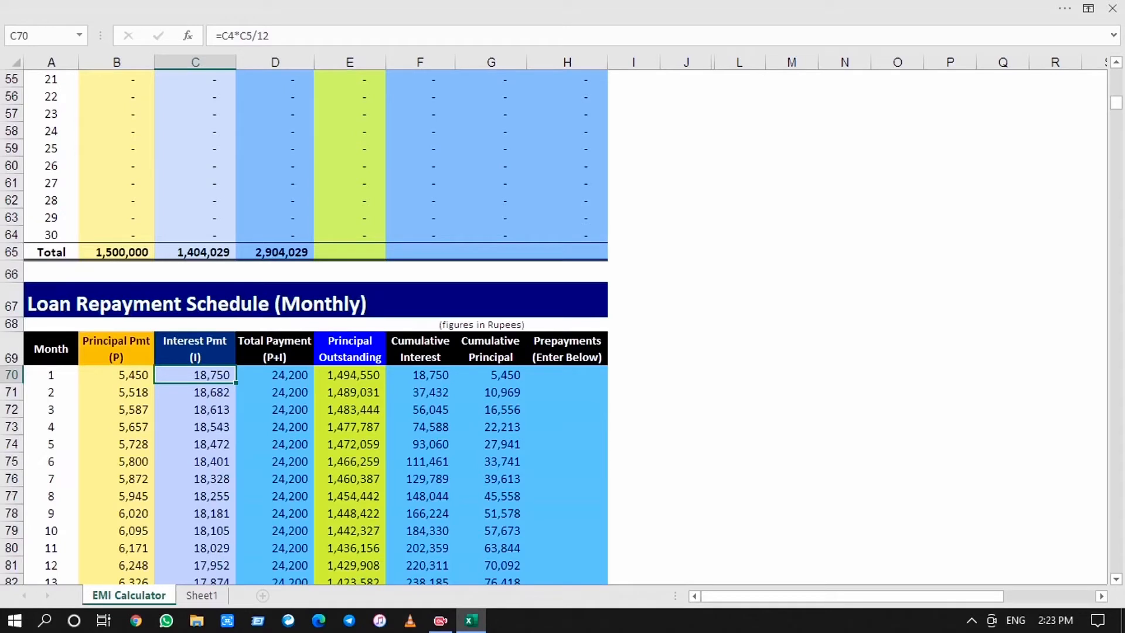
key(Right)
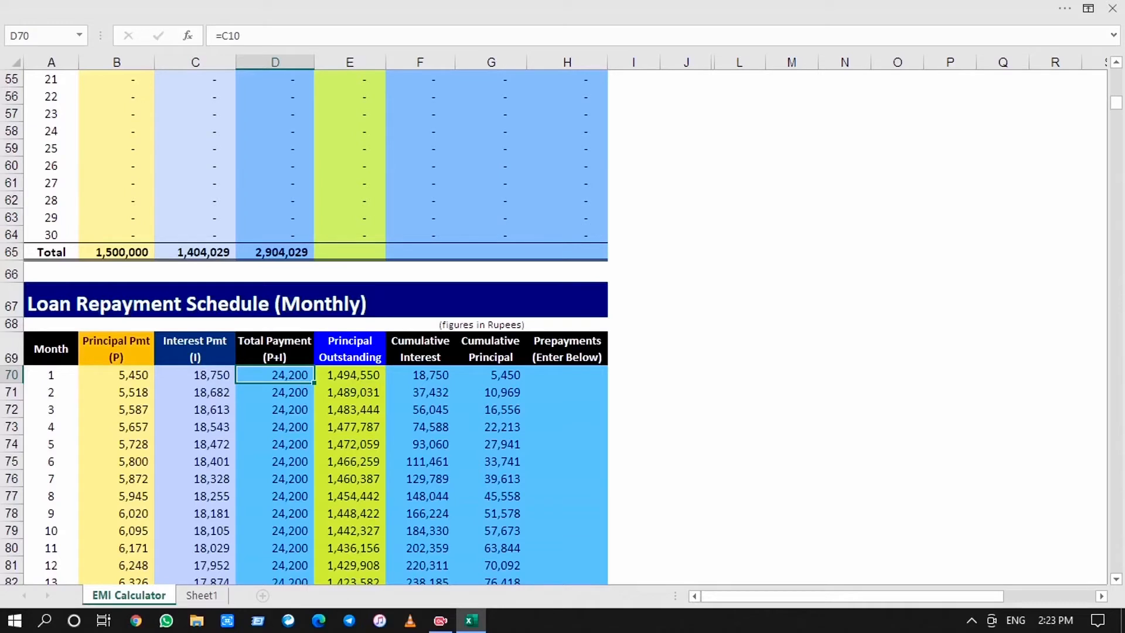
key(Left)
key(Left)
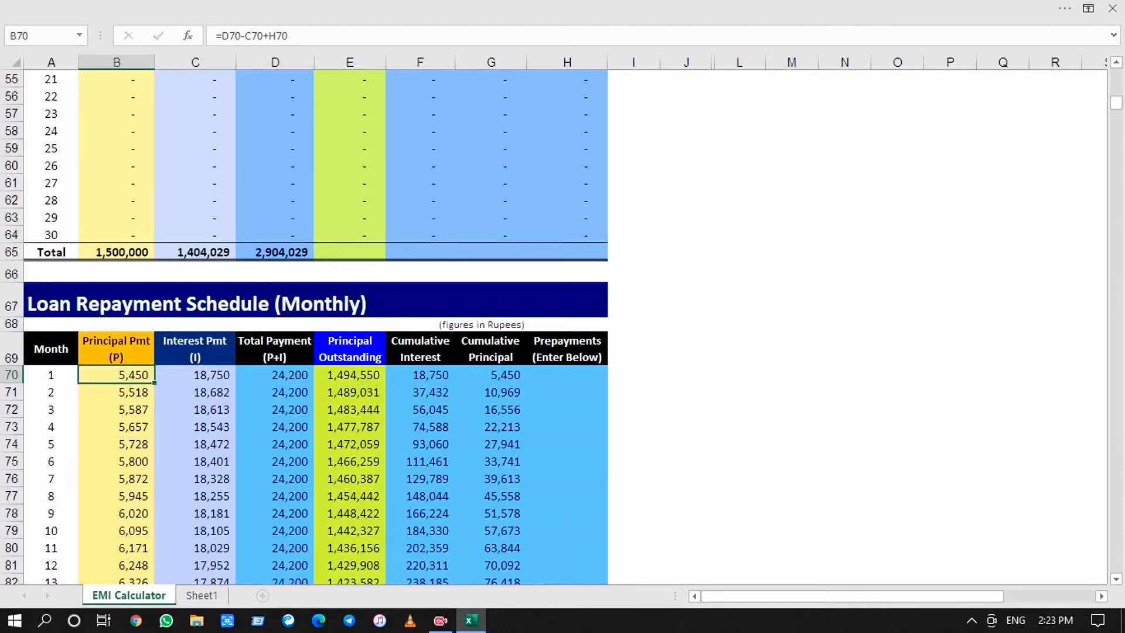
key(Down)
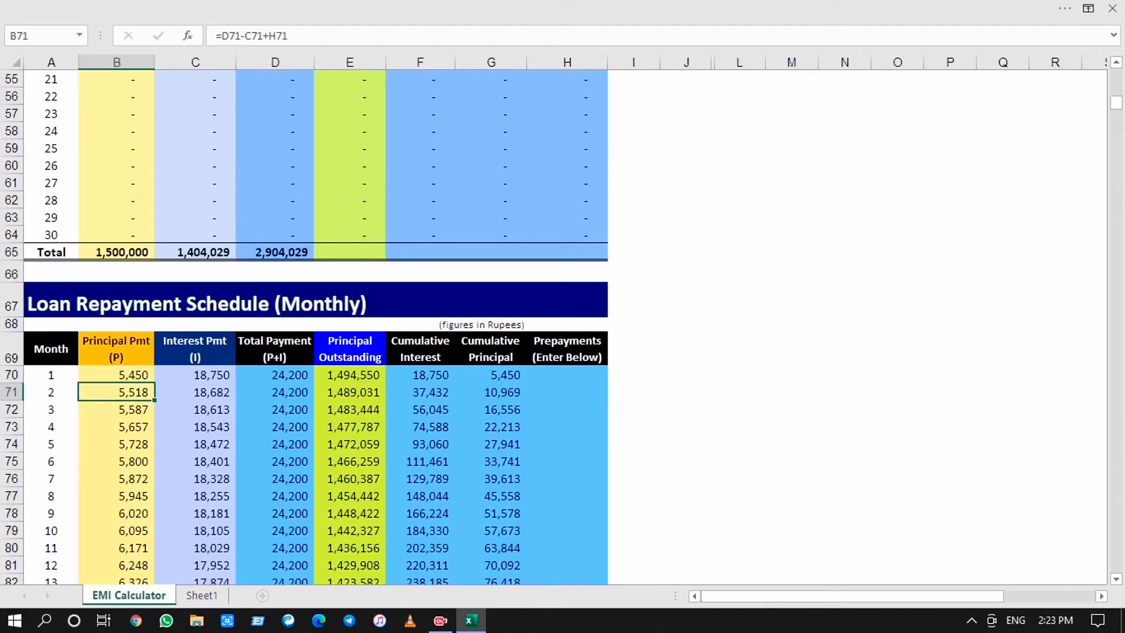
key(Up)
key(Down)
key(Down)
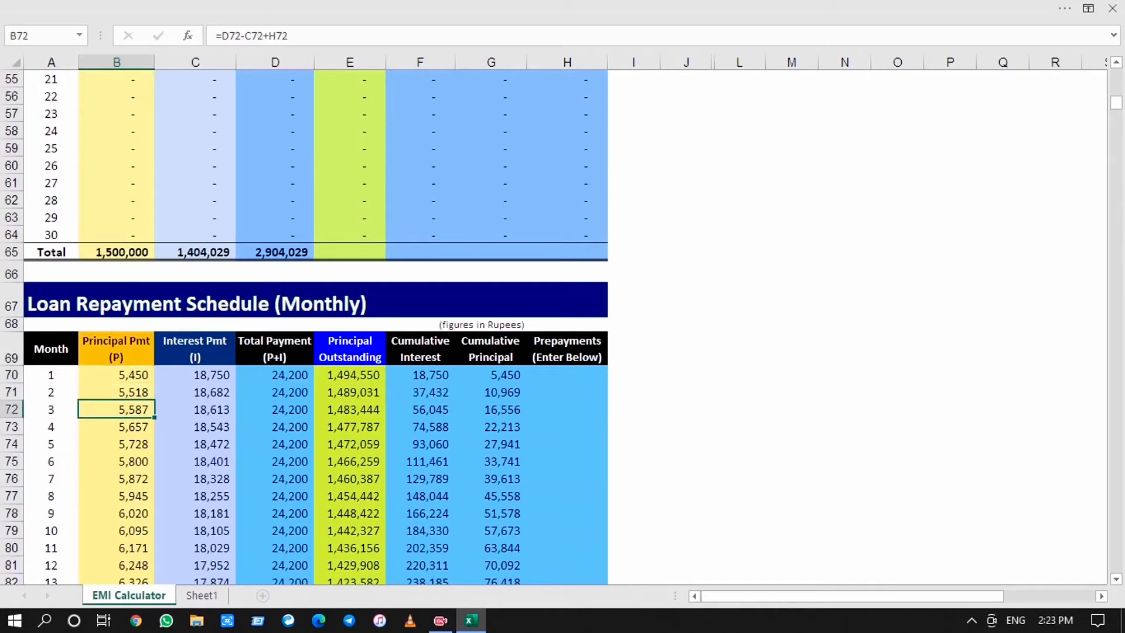
key(Down)
key(Down)
key(Down)
Examine the Interest Pmt formulas in column C for the first months of the monthly schedule
key(Right)
key(Up)
key(Up)
key(Up)
key(Up)
key(Up)
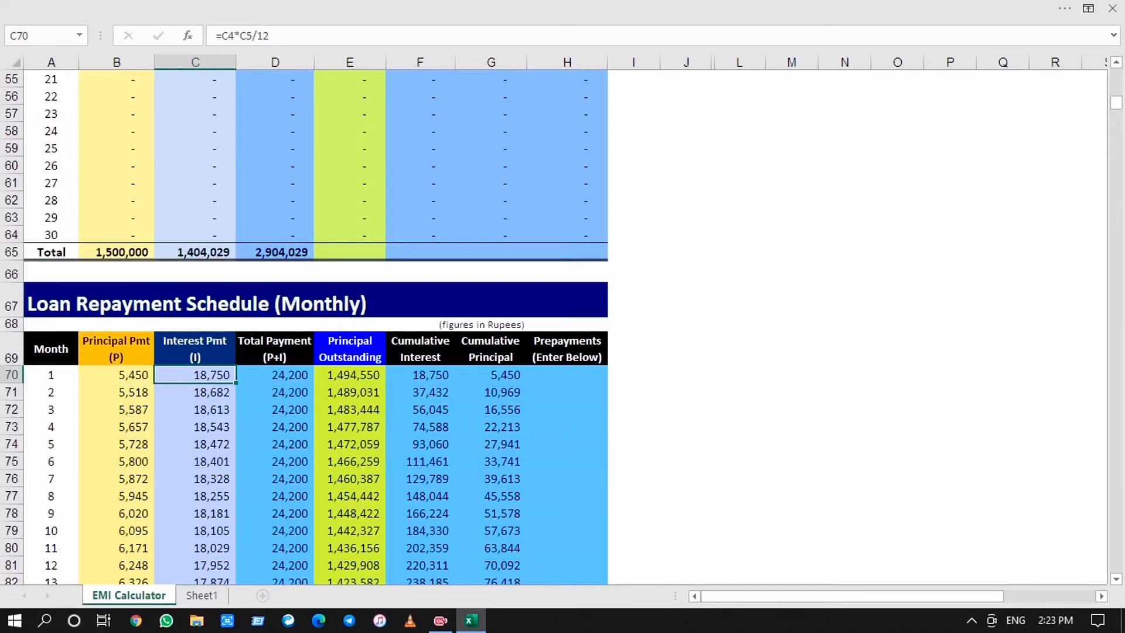
key(Down)
key(Down)
key(Down)
key(Down)
key(Down)
key(Down)
key(Down)
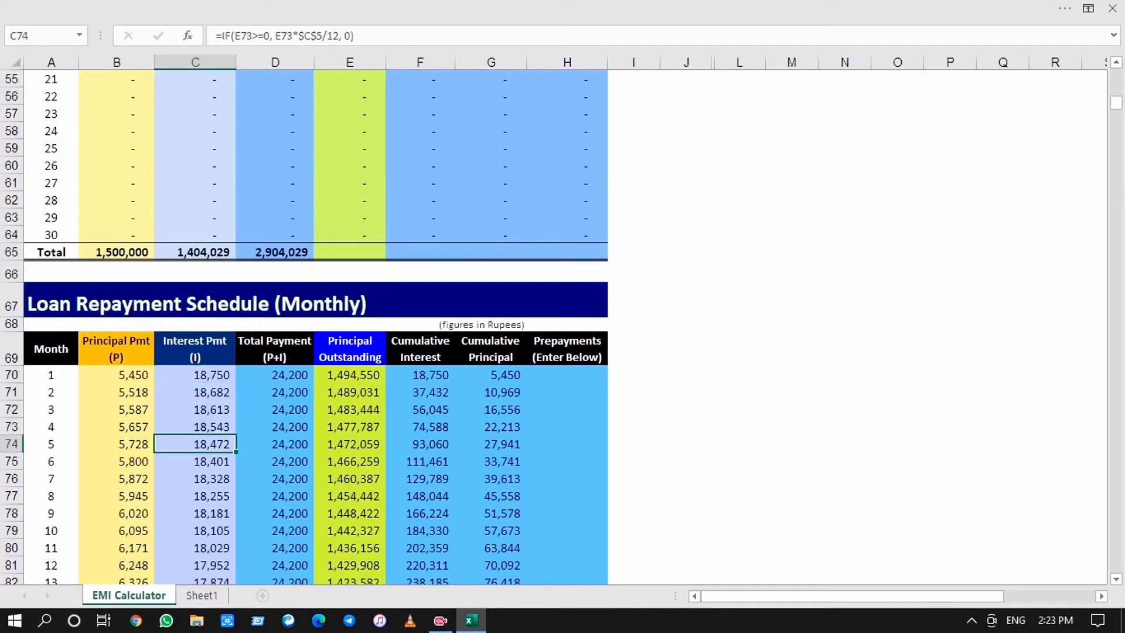
key(Up)
key(Up)
key(Up)
key(Up)
key(Up)
key(Up)
key(Up)
key(Up)
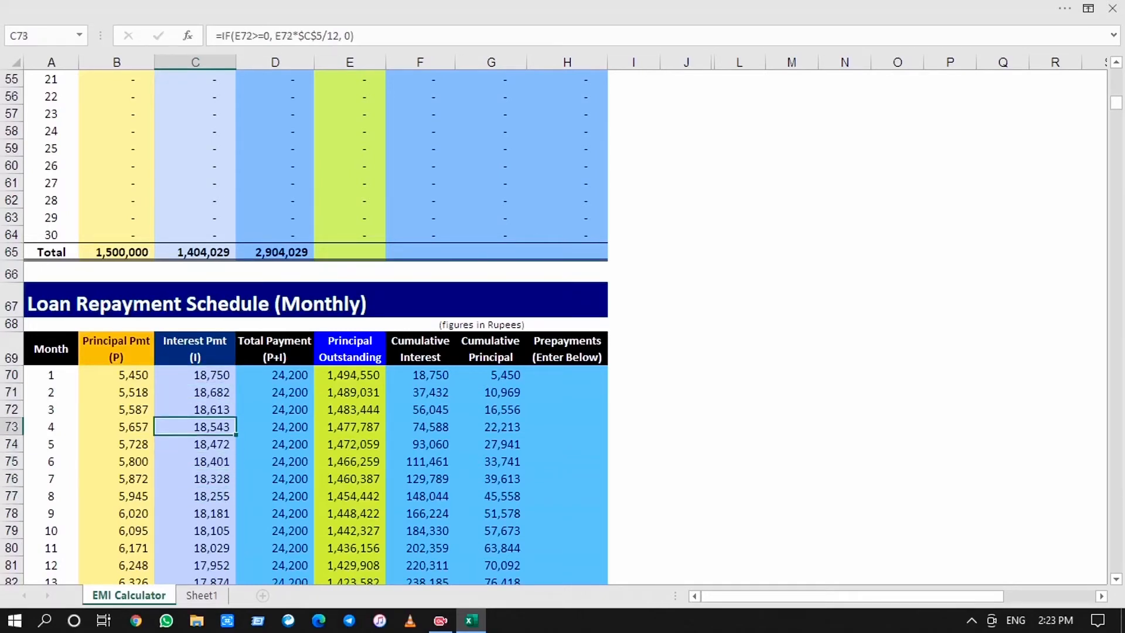
key(Down)
Inspect month 1's total payment, principal outstanding and cumulative interest formulas, and the Cumulative Principal formulas down the monthly schedule
key(Right)
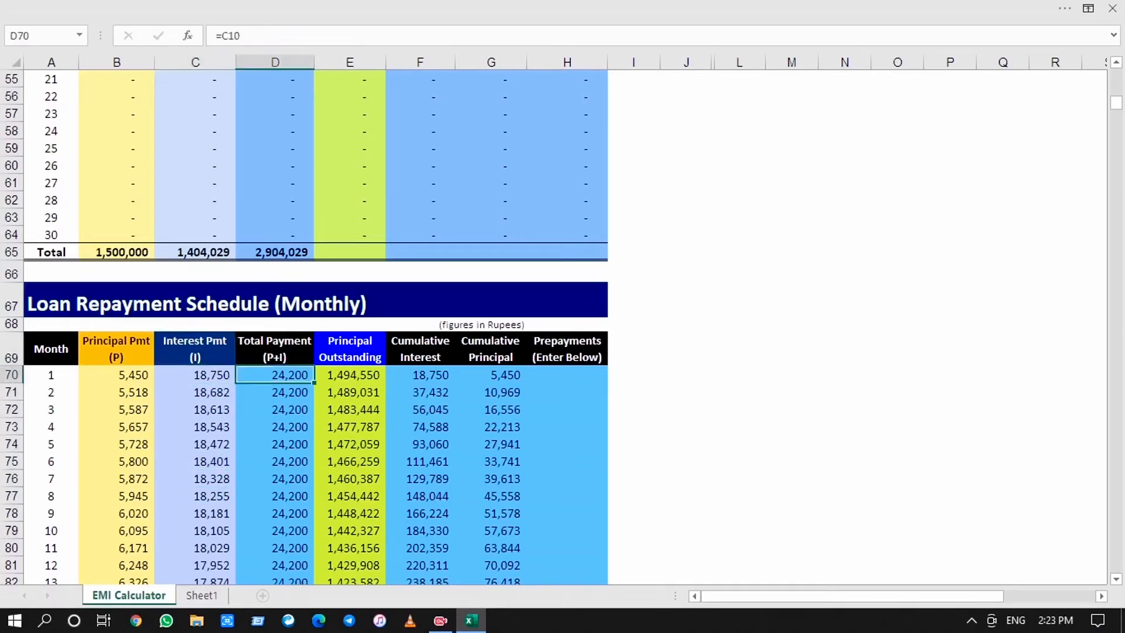
key(Right)
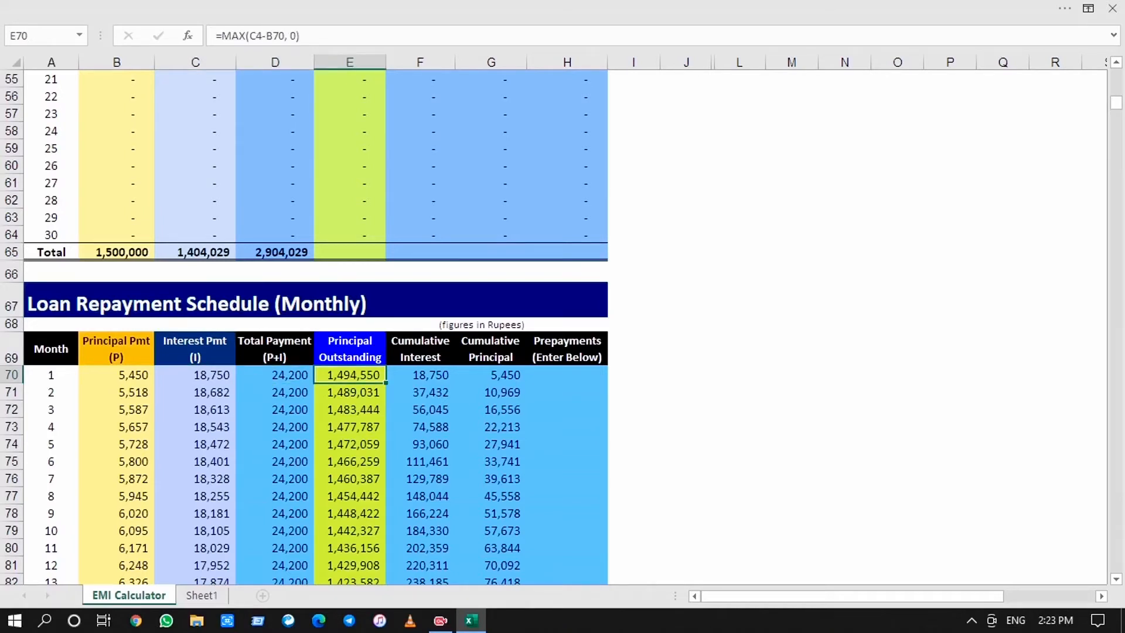
key(Right)
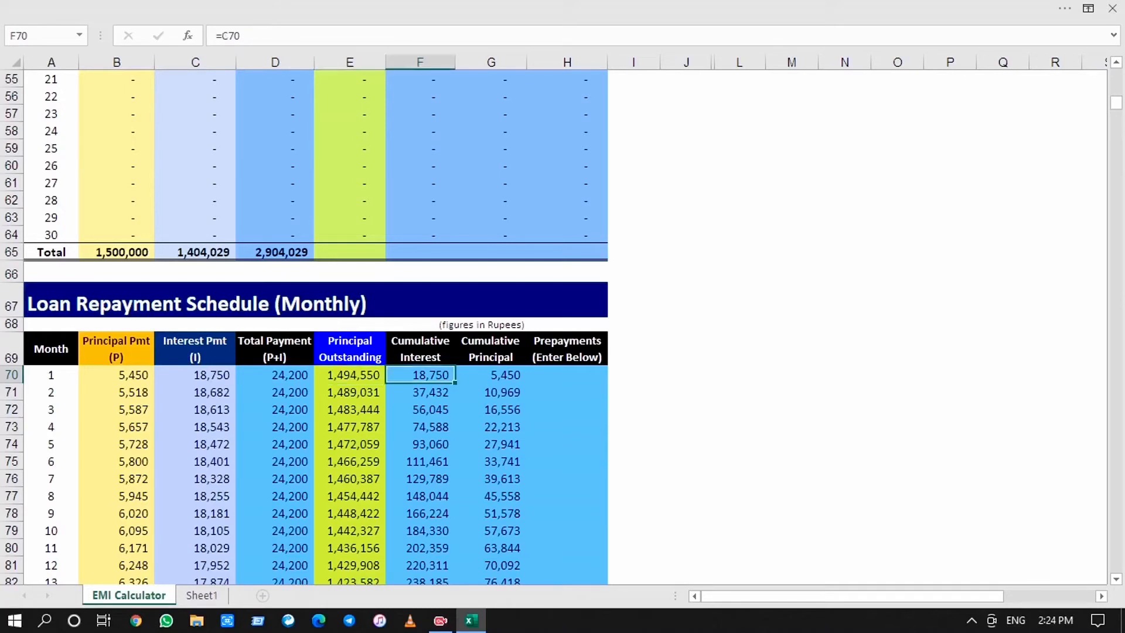
key(Right)
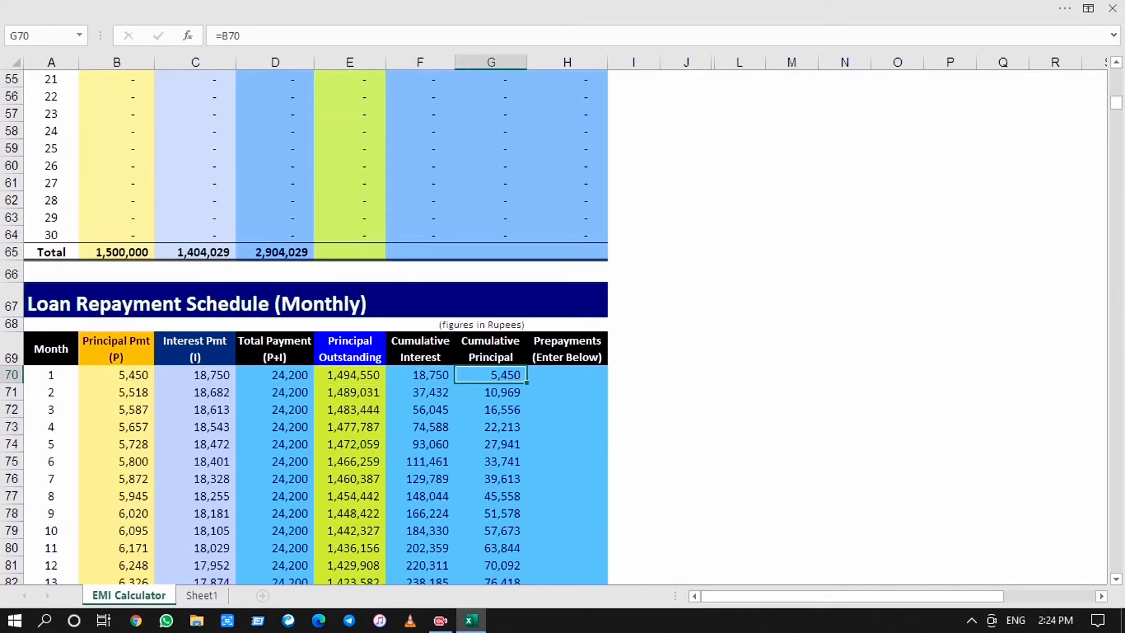
key(Down)
key(Down)
key(Down)
key(Down)
key(Down)
key(Down)
key(Down)
key(Down)
key(Down)
key(Down)
key(Down)
key(Down)
key(Down)
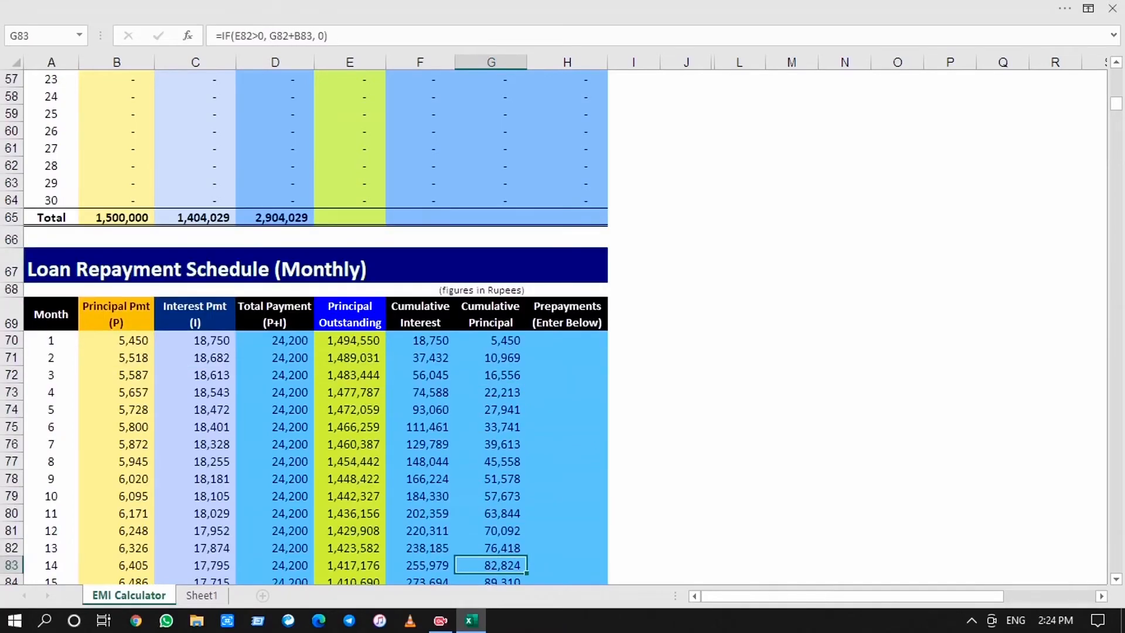
key(Down)
key(Down)
key(Down)
key(Up)
key(Up)
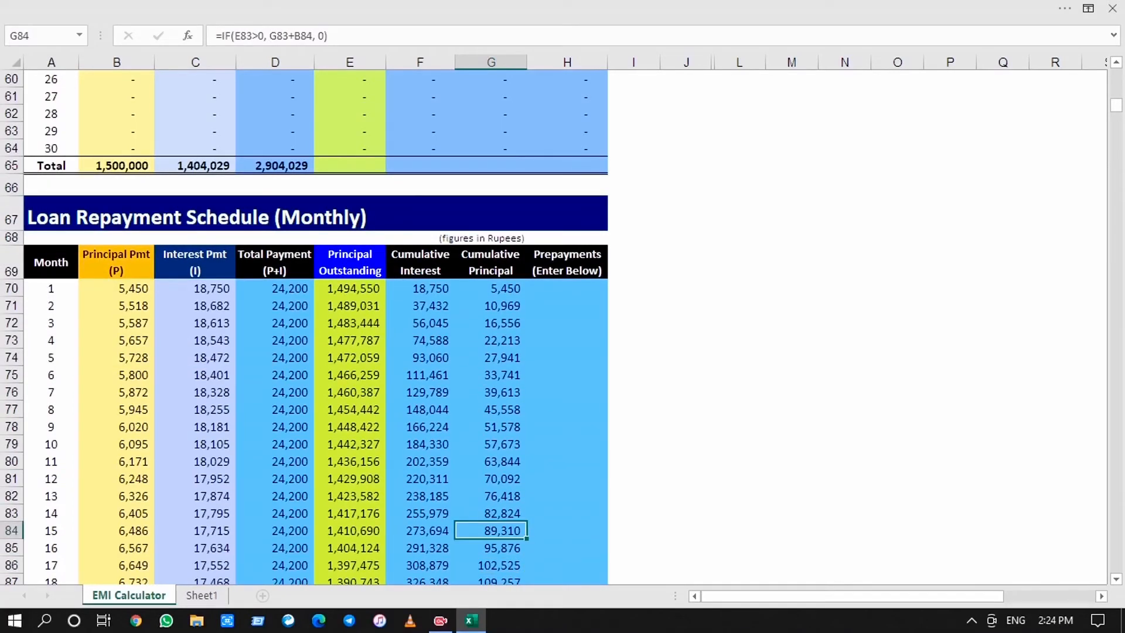
key(Up)
key(Up)
key(Up)
key(Up)
key(Up)
key(Up)
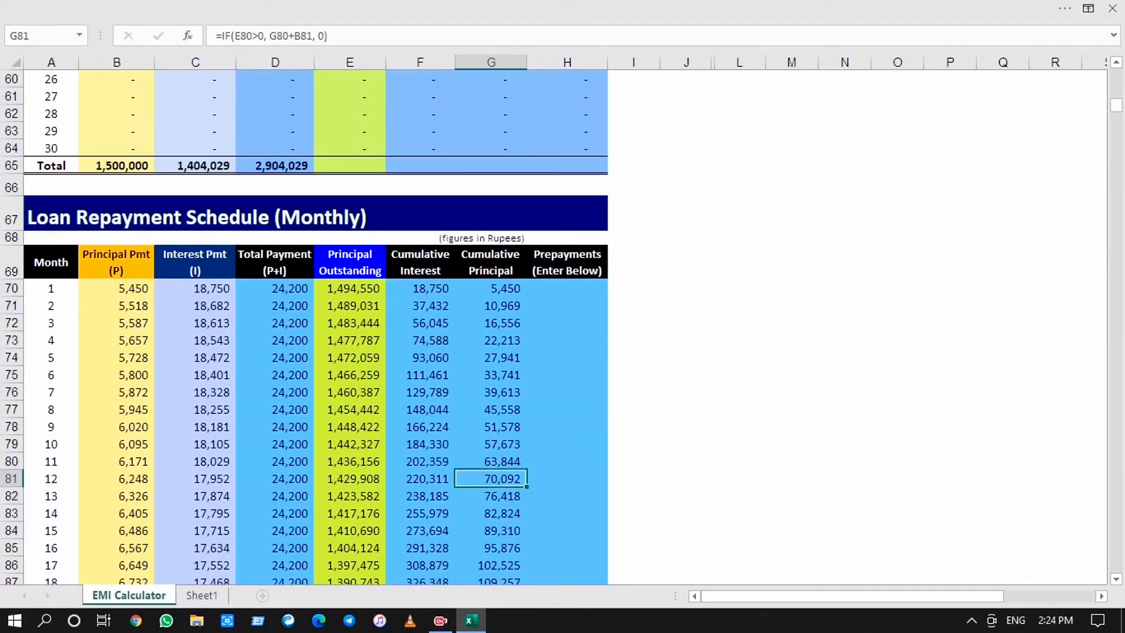
Enter a prepayment of 1000000 for month 13 in H82 of the monthly schedule
key(Right)
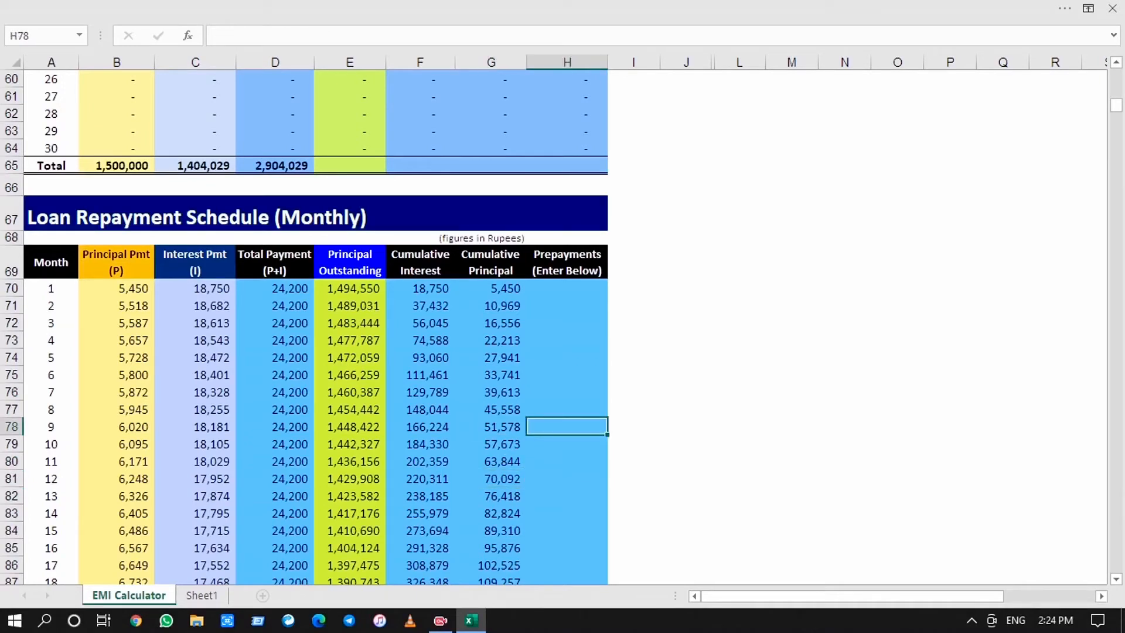
key(Down)
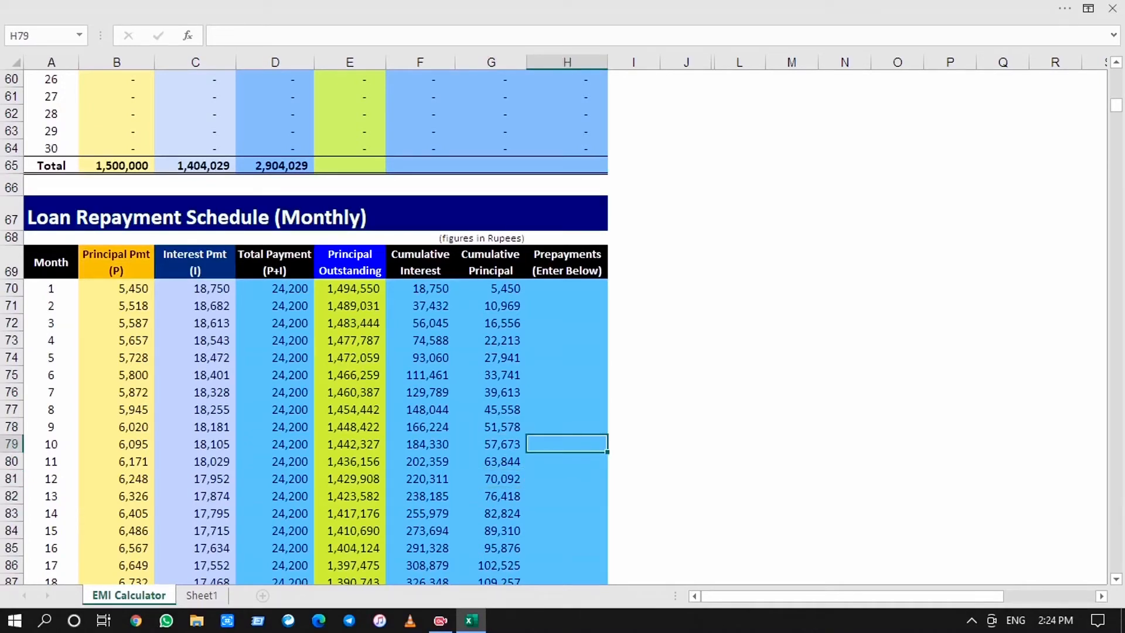
key(Down)
key(Down)
key(Down)
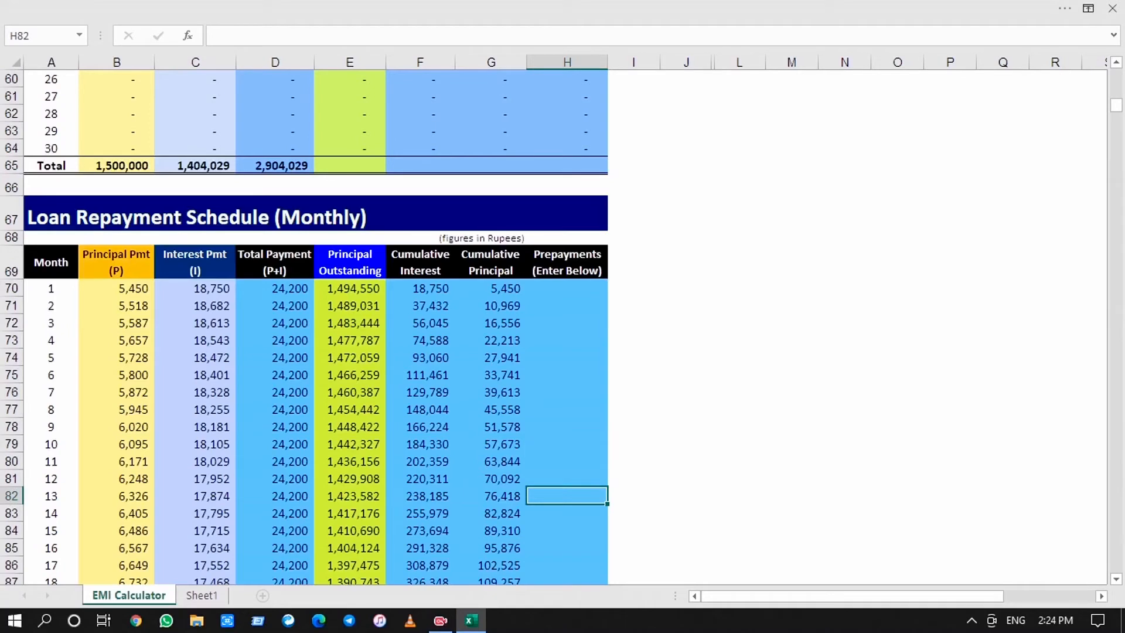
key(Up)
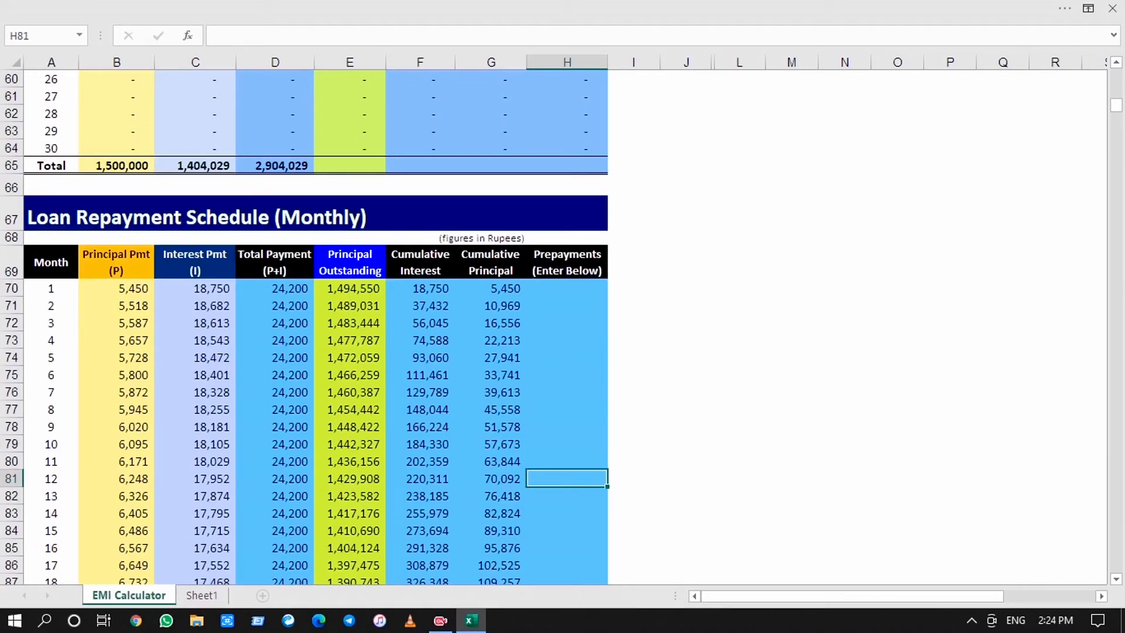
key(Down)
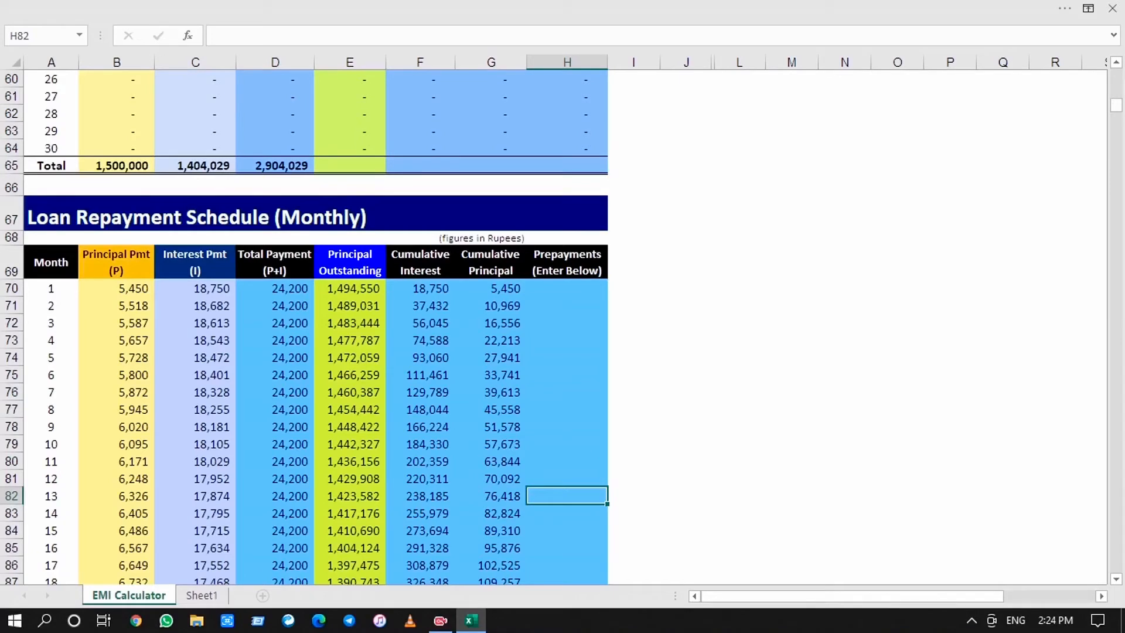
text(1000000)
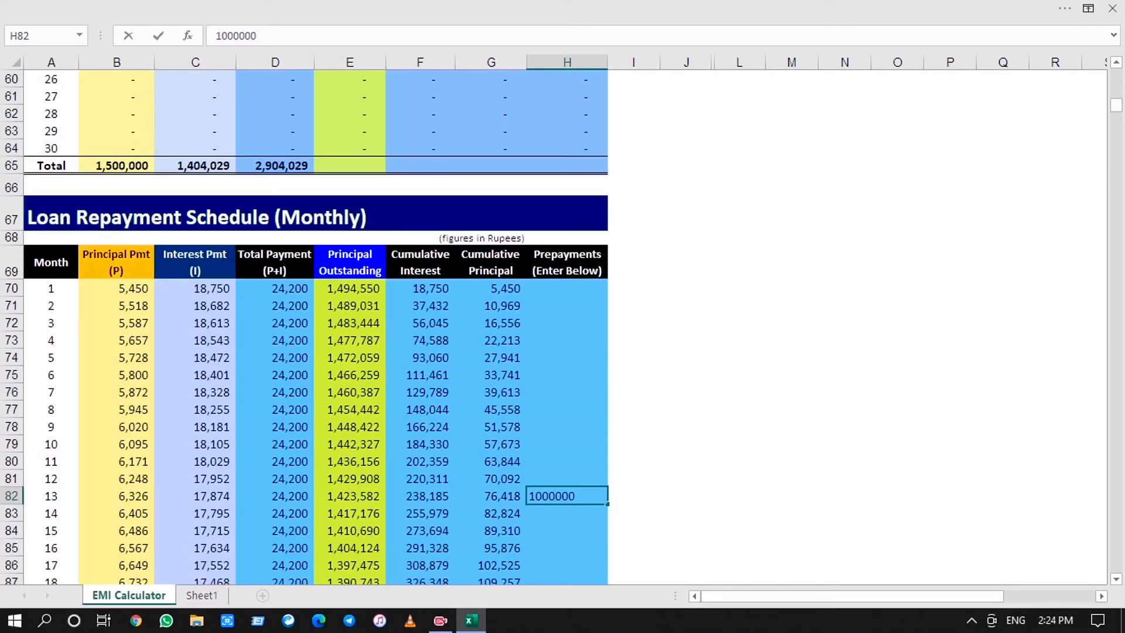
key(Return)
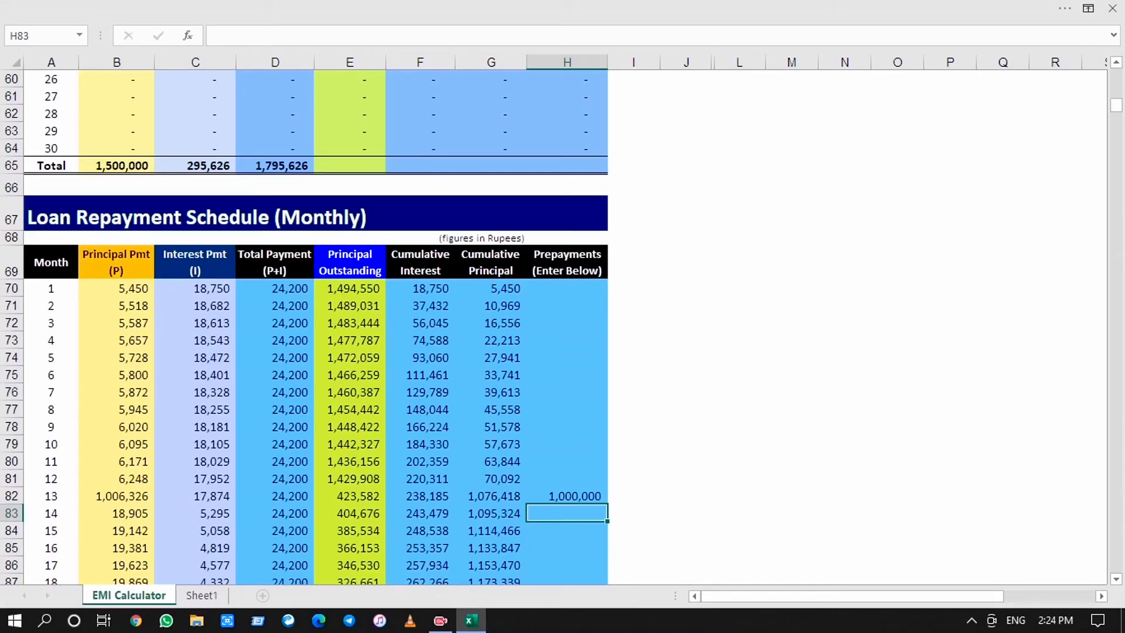
Review the monthly schedule rows below the month 13 prepayment, down to month 47
key(Down)
key(Down)
key(Down)
key(Down)
key(Down)
key(Down)
key(Down)
key(Down)
key(Down)
key(Down)
key(Down)
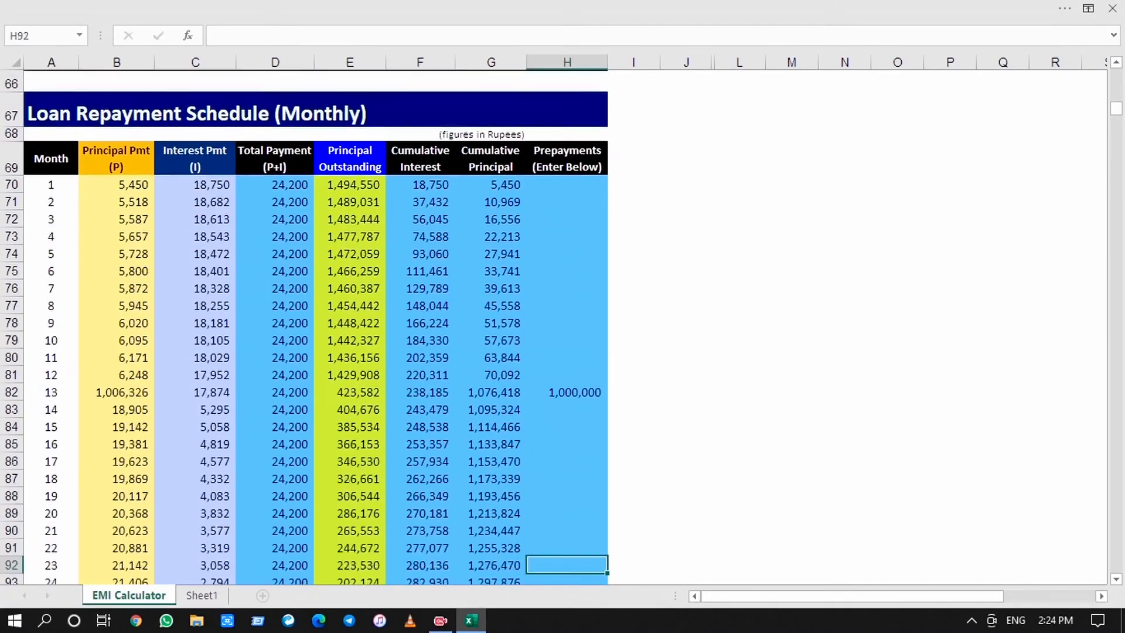
key(Down)
key(Down)
key(Down)
key(Down)
key(Down)
key(Down)
key(Down)
key(Down)
key(Down)
key(Down)
key(Down)
key(Down)
key(Down)
key(Down)
key(Down)
key(Down)
key(Down)
key(Down)
key(Down)
key(Down)
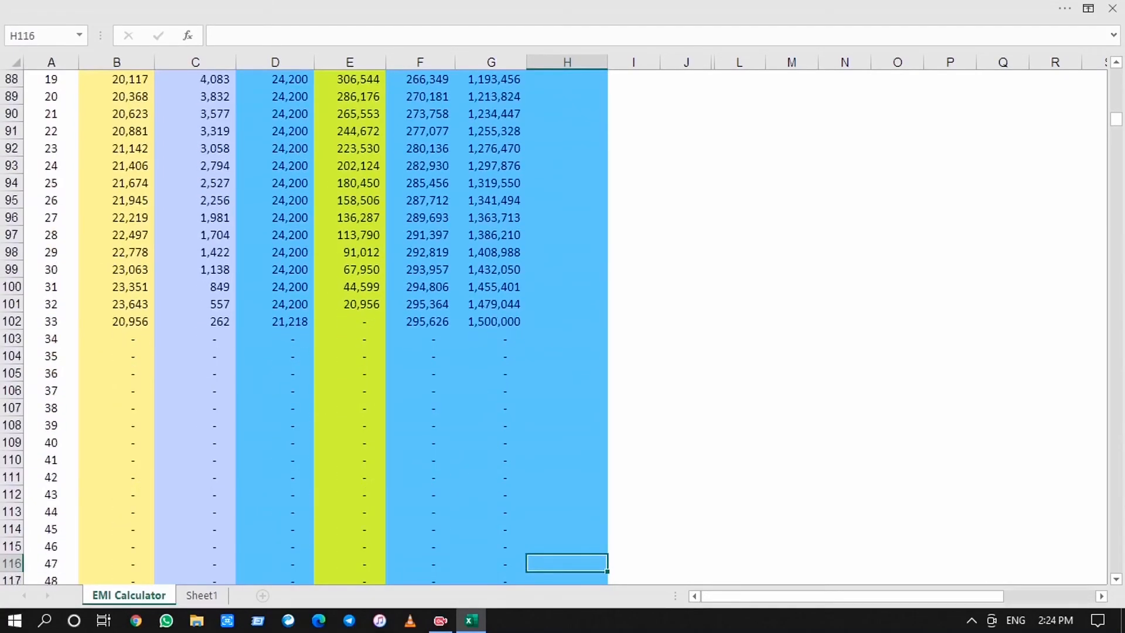
Inspect the principal and interest payment formulas for month 33 in row 102 of the monthly schedule
key(Up)
key(Up)
key(Up)
key(Up)
key(Up)
key(Up)
key(Up)
key(Up)
key(Up)
key(Up)
key(Up)
key(Up)
key(Up)
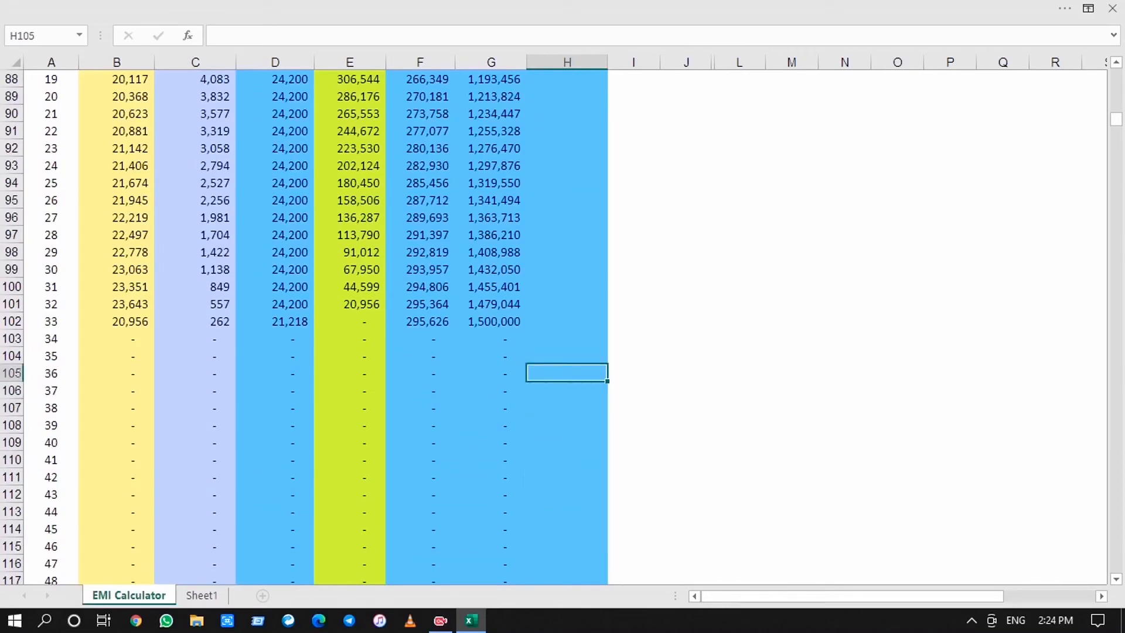
key(Up)
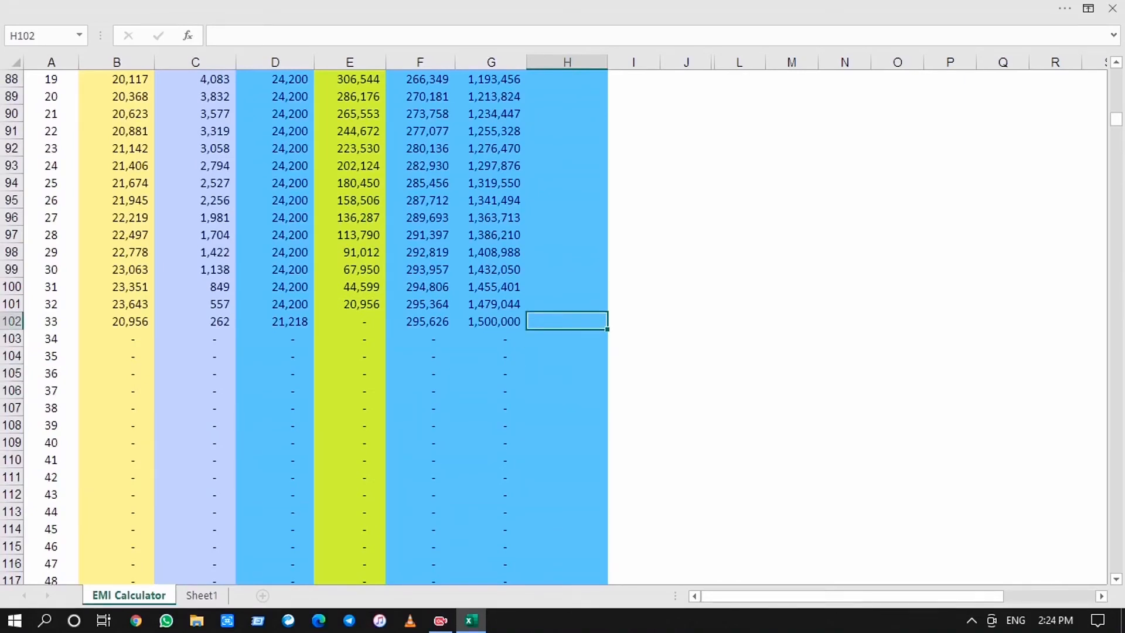
key(Left)
key(Left)
key(Left)
key(Left)
key(Left)
key(Left)
key(Left)
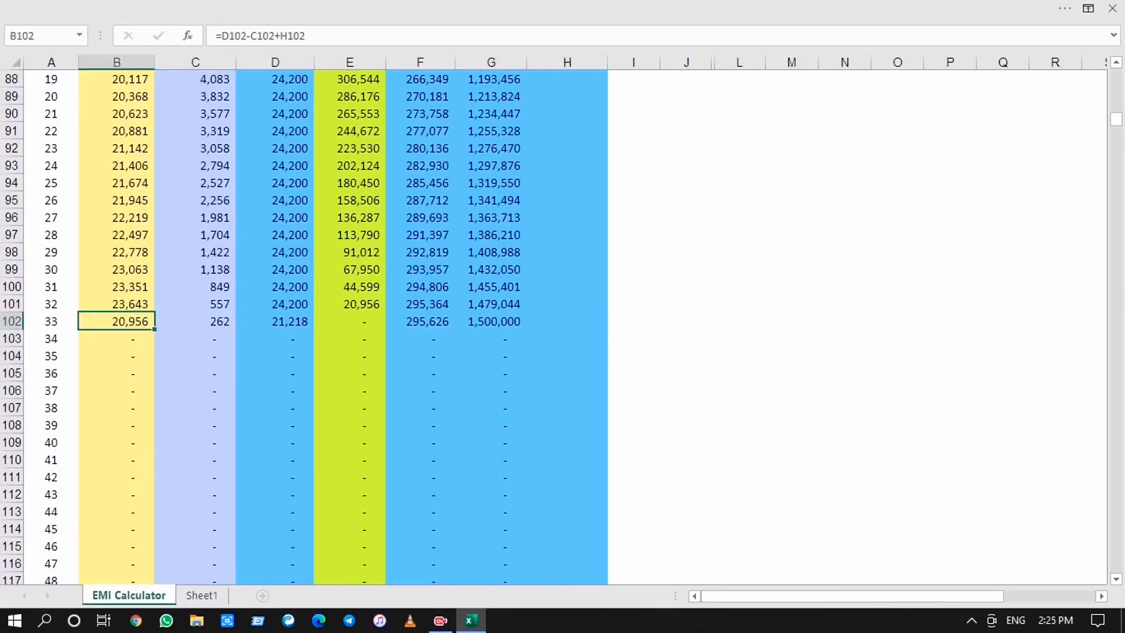
key(Right)
key(Right)
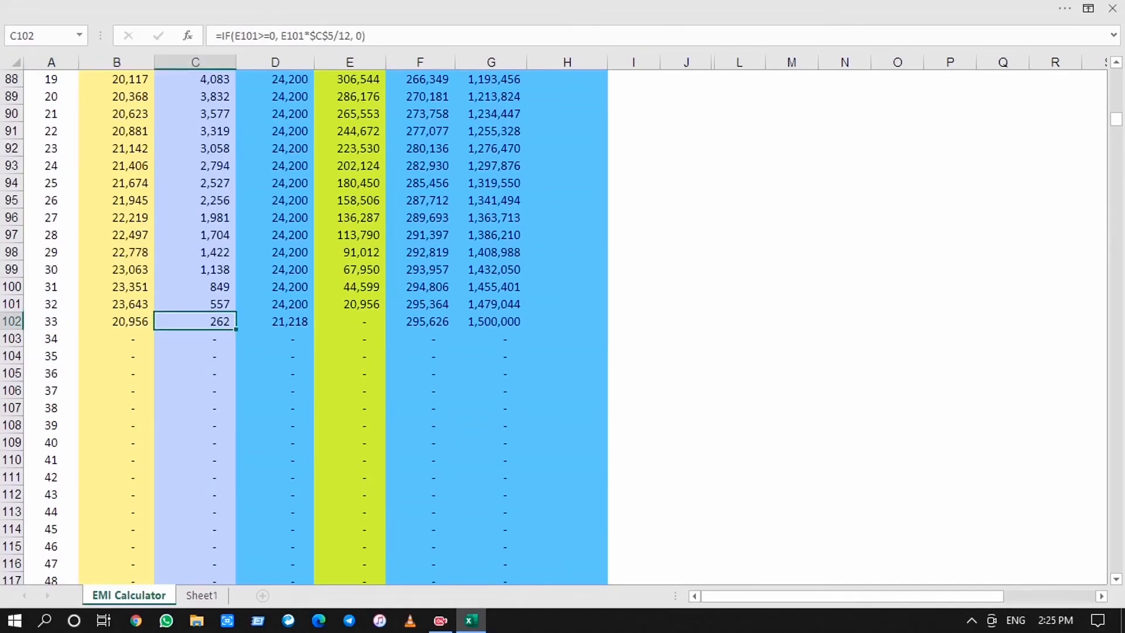
Compare the Interest Pmt values in column C before and after the month 13 prepayment, ending at month 14
key(Up)
key(Up)
key(Up)
key(Up)
key(Up)
key(Up)
key(Up)
key(Up)
key(Up)
key(Up)
key(Up)
key(Up)
key(Up)
key(Up)
key(Up)
key(Up)
key(Up)
key(Up)
key(Up)
key(Up)
key(Up)
key(Up)
key(Up)
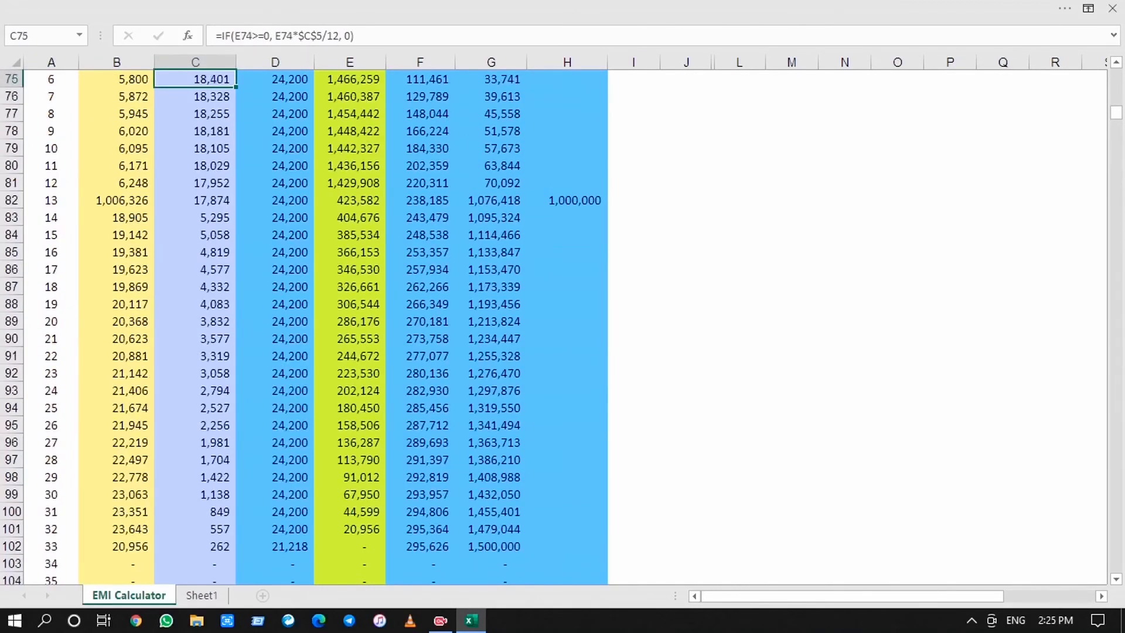
key(Down)
key(Down)
key(Down)
Review the Principal Pmt values in column B from month 14 down to month 32
key(Down)
key(Down)
key(Down)
key(Down)
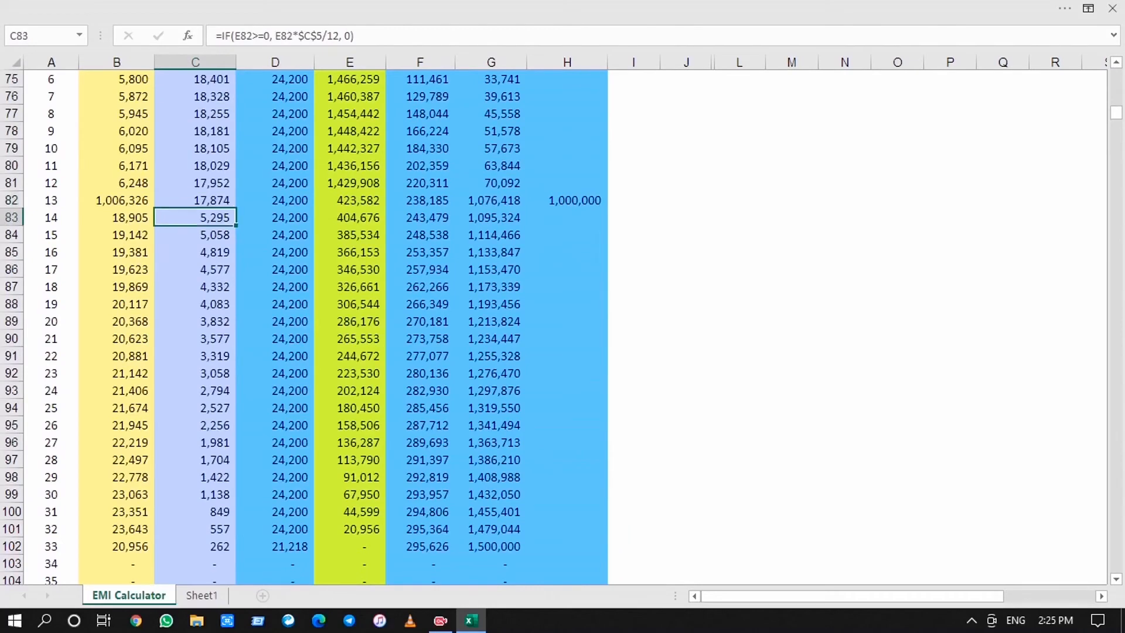
key(Left)
key(Down)
key(Down)
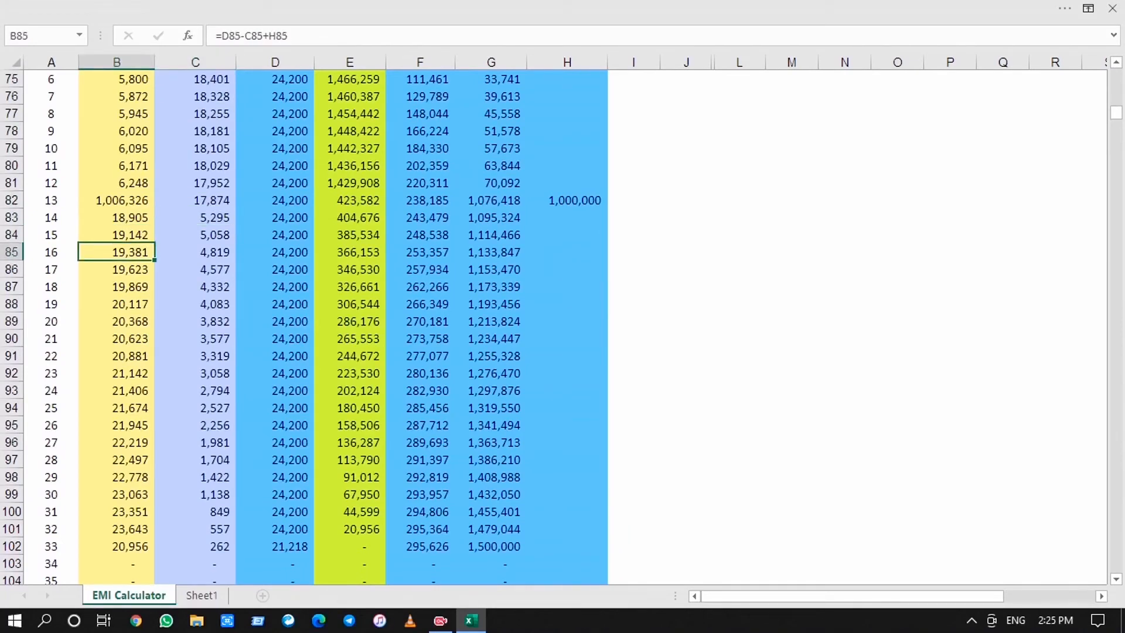
key(Down)
key(Down)
key(Down)
key(Down)
key(Down)
key(Down)
key(Down)
key(Down)
key(Down)
key(Down)
key(Down)
key(Down)
key(Down)
key(Down)
key(Down)
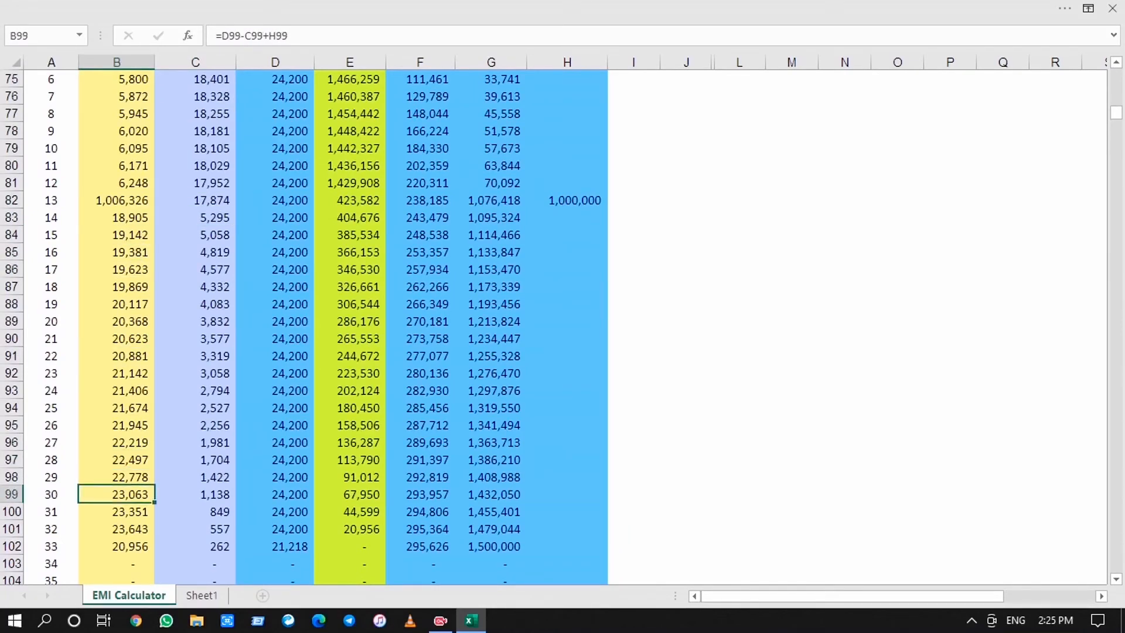
key(Down)
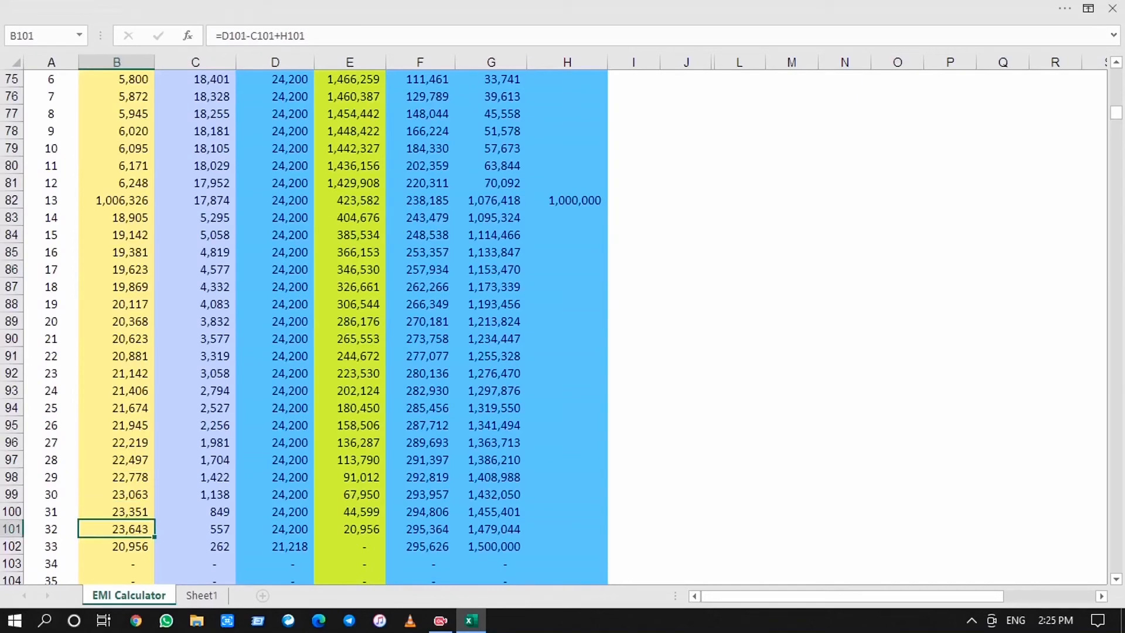
Check month 33's total payment formula in D102 and clear the month 13 prepayment in H82
key(Right)
key(Right)
key(Right)
key(Right)
key(Right)
key(Right)
key(Up)
key(Up)
key(Up)
key(Up)
key(Up)
key(Up)
key(Up)
key(Up)
key(Up)
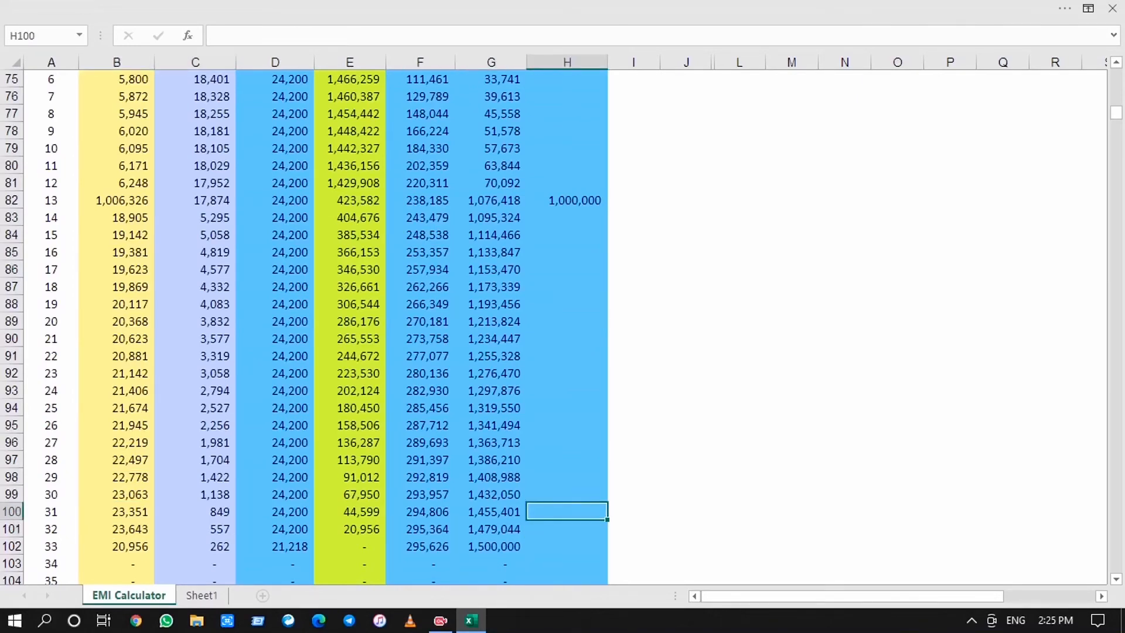
key(Up)
key(Up)
key(Up)
key(Up)
key(Up)
key(Up)
key(Up)
key(Up)
key(Up)
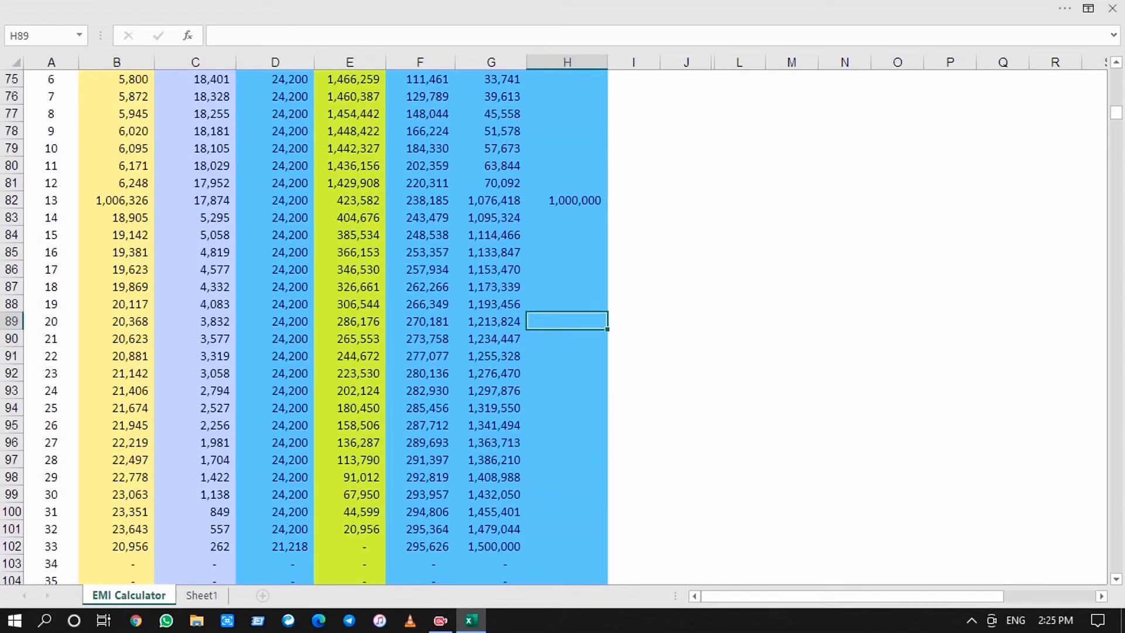
key(Up)
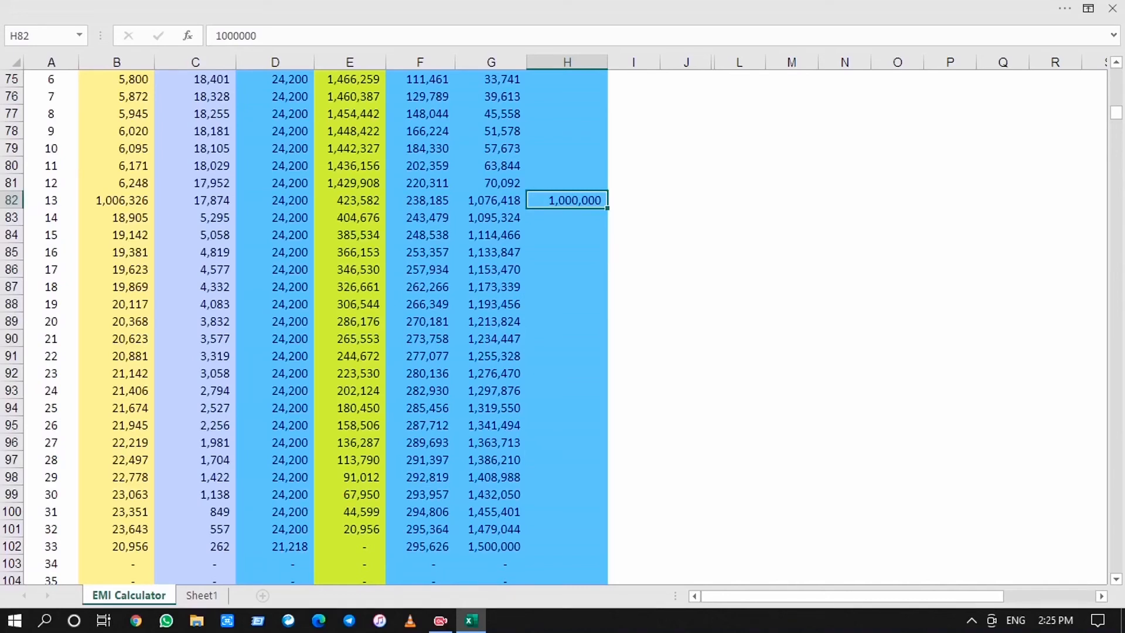
click(275, 546)
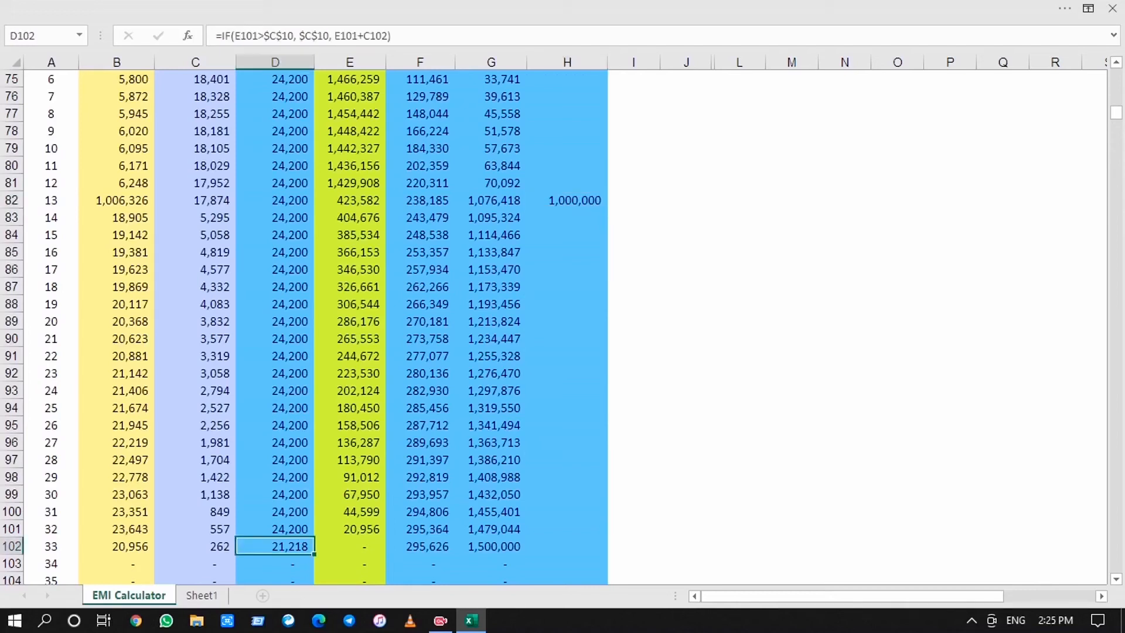
click(567, 200)
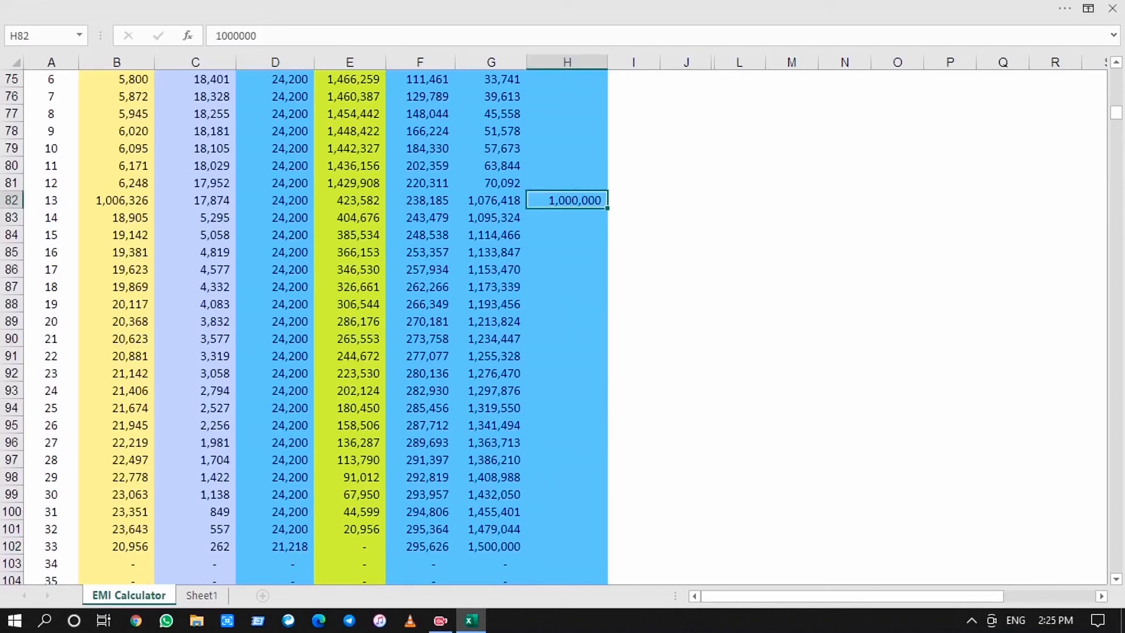
key(Delete)
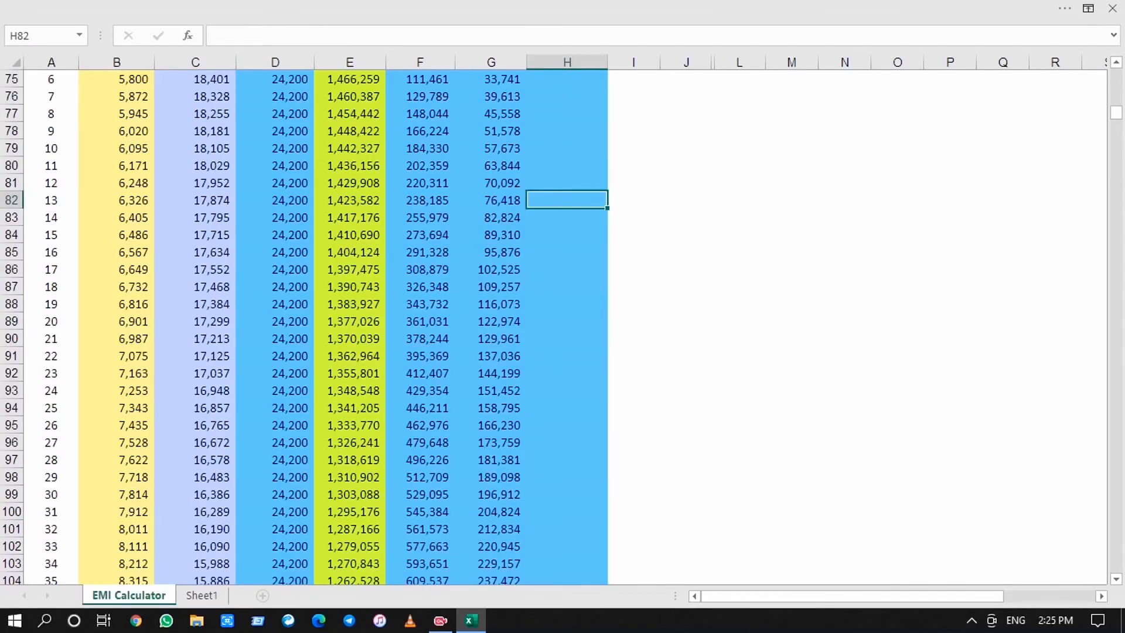
Review the monthly schedule without the prepayment, from month 13 down to the end of the loan at month 120
key(Down)
key(Down)
key(Down)
key(Down)
key(Down)
key(Down)
key(Down)
key(Down)
key(Down)
key(Down)
key(Down)
key(Down)
key(Down)
key(Down)
key(Down)
key(Down)
key(Down)
key(Down)
key(Down)
key(Down)
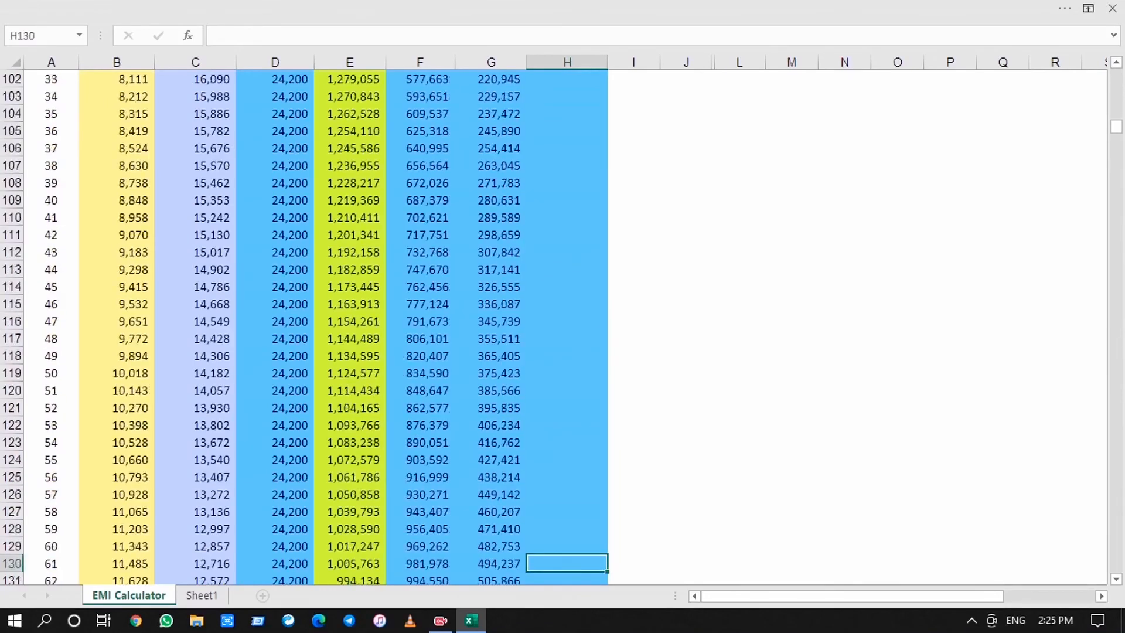
key(Down)
key(Down)
key(Down)
key(Down)
key(Down)
key(Down)
key(Down)
key(Down)
key(Down)
key(Down)
key(Down)
key(Down)
key(Down)
key(Down)
key(Down)
key(Down)
key(Down)
key(Down)
key(Down)
key(Down)
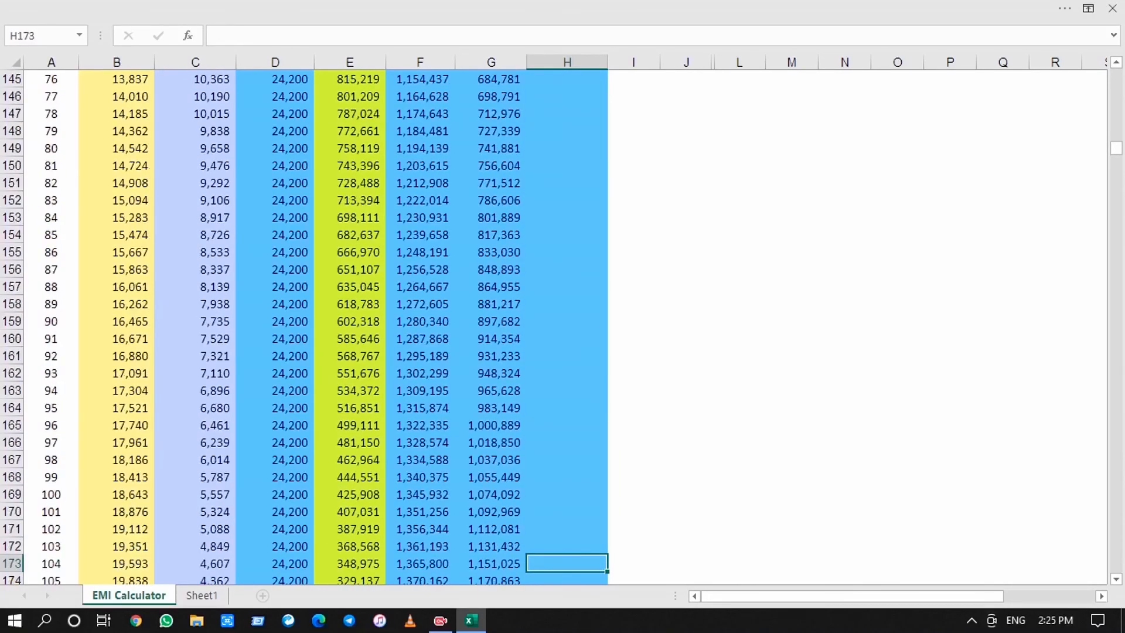
key(Down)
key(Down)
key(Down)
key(Down)
key(Down)
key(Down)
key(Down)
key(Down)
key(Down)
key(Down)
key(Down)
key(Down)
key(Down)
key(Down)
key(Down)
key(Down)
key(Down)
key(Down)
key(Up)
key(Up)
key(Up)
key(Up)
key(Up)
key(Up)
key(Up)
key(Up)
key(Up)
key(Up)
key(Up)
key(Up)
key(Up)
key(Up)
key(Up)
key(Up)
key(Up)
key(Up)
key(Up)
key(Up)
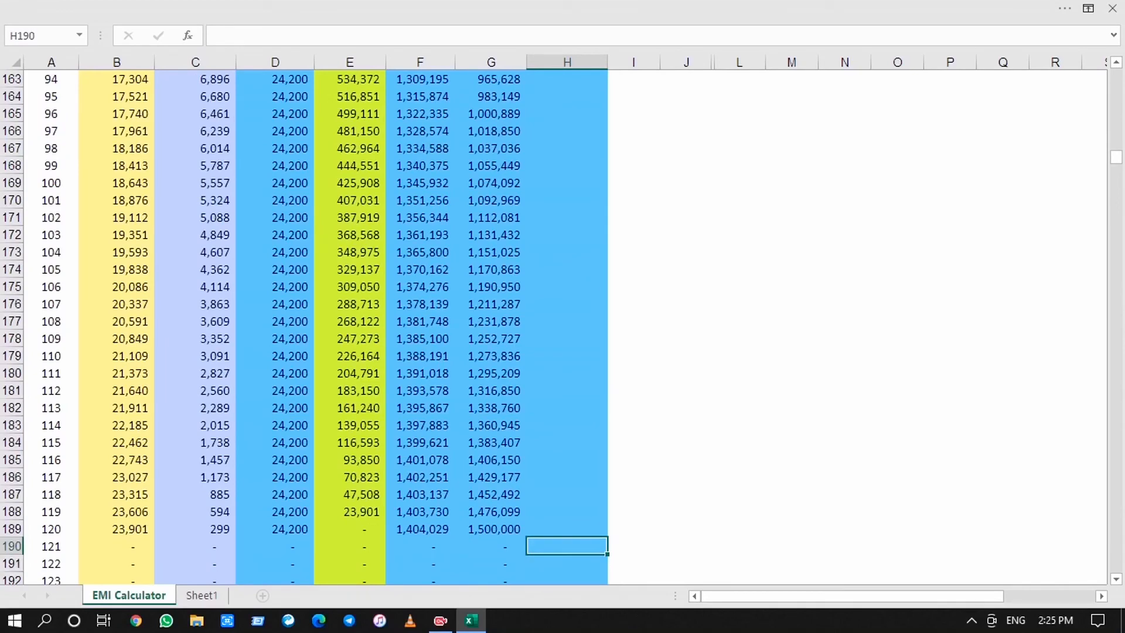
Return to the start of the EMI Calculator sheet to view the loan inputs, results and charts
key(Up)
key(Up)
key(Up)
key(Up)
key(Up)
key(Up)
key(Up)
key(Up)
key(Up)
key(Up)
key(Up)
key(Up)
key(Up)
key(Up)
key(Up)
key(Up)
key(Up)
key(Up)
key(Up)
key(Up)
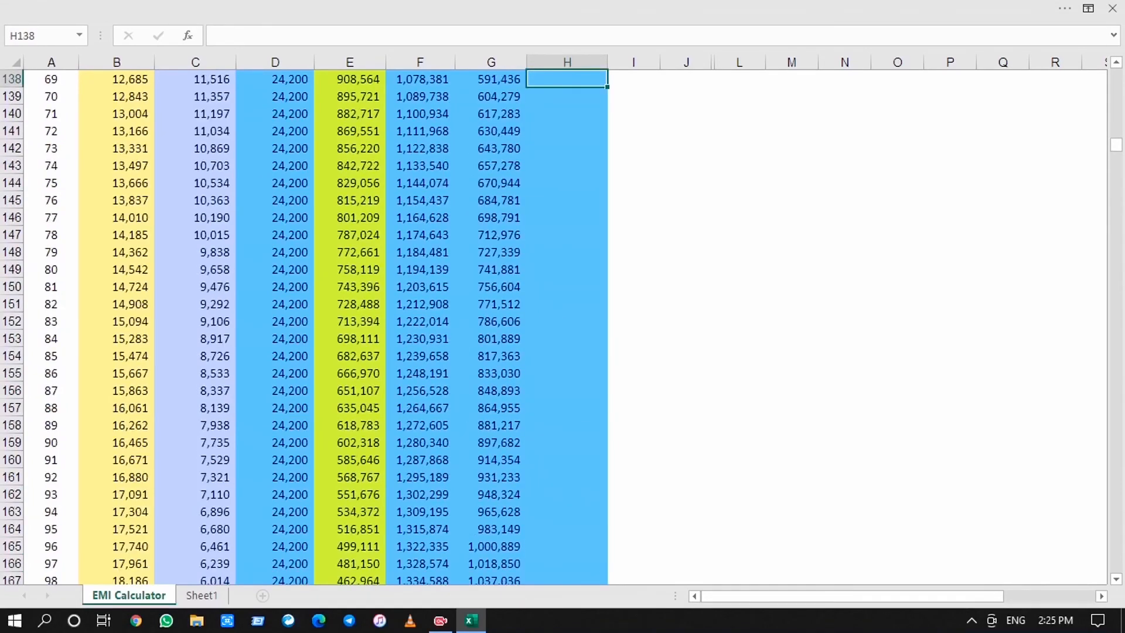
key(Up)
key(Up)
key(Up)
key(Up)
key(Up)
key(Up)
key(Up)
key(Up)
key(Up)
key(Up)
key(Up)
key(Up)
key(Up)
key(Up)
key(Up)
key(Up)
key(Up)
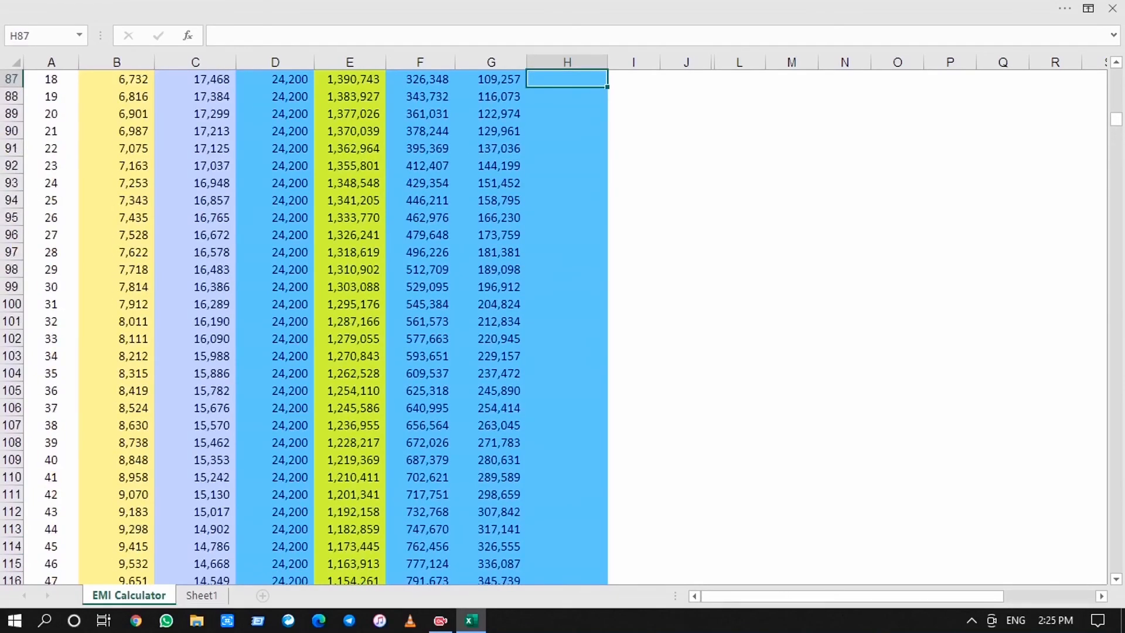
key(Up)
key(Up)
key(Up)
key(Up)
key(Up)
key(Up)
key(Up)
key(Up)
key(Up)
key(Up)
key(Up)
key(Up)
key(Up)
key(Up)
key(Up)
key(Up)
key(Up)
key(Up)
key(Up)
key(Up)
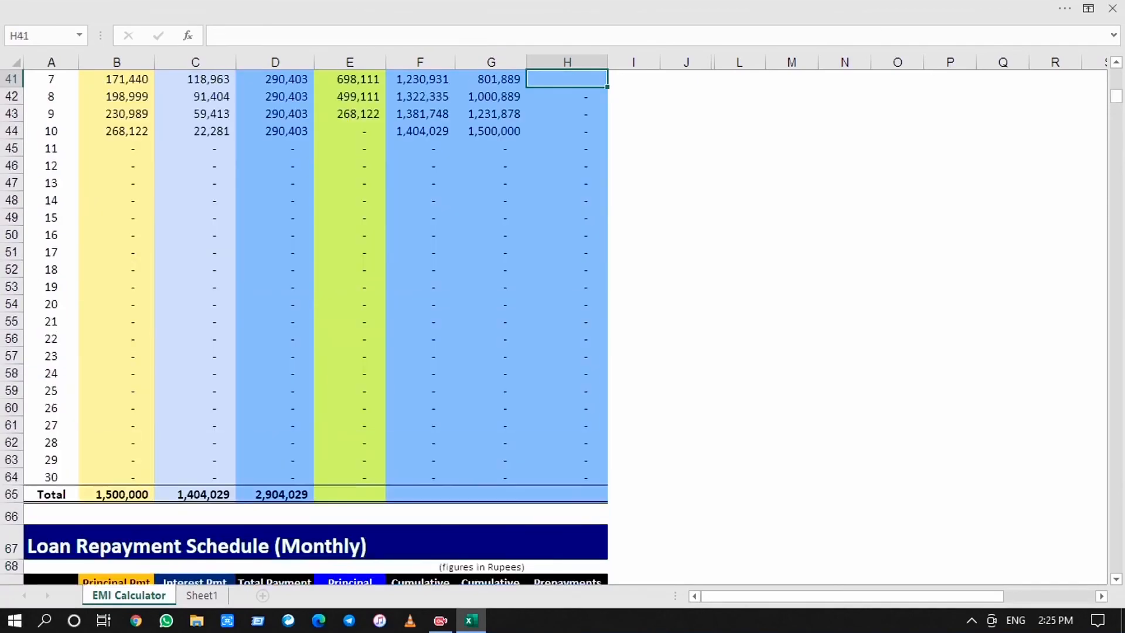
key(Up)
key(Up)
key(Up)
key(Up)
key(Up)
key(Up)
key(Up)
key(Up)
key(Up)
key(Up)
key(Up)
key(Up)
key(Up)
key(Up)
key(Up)
key(Up)
key(Up)
key(Up)
key(Up)
key(Up)
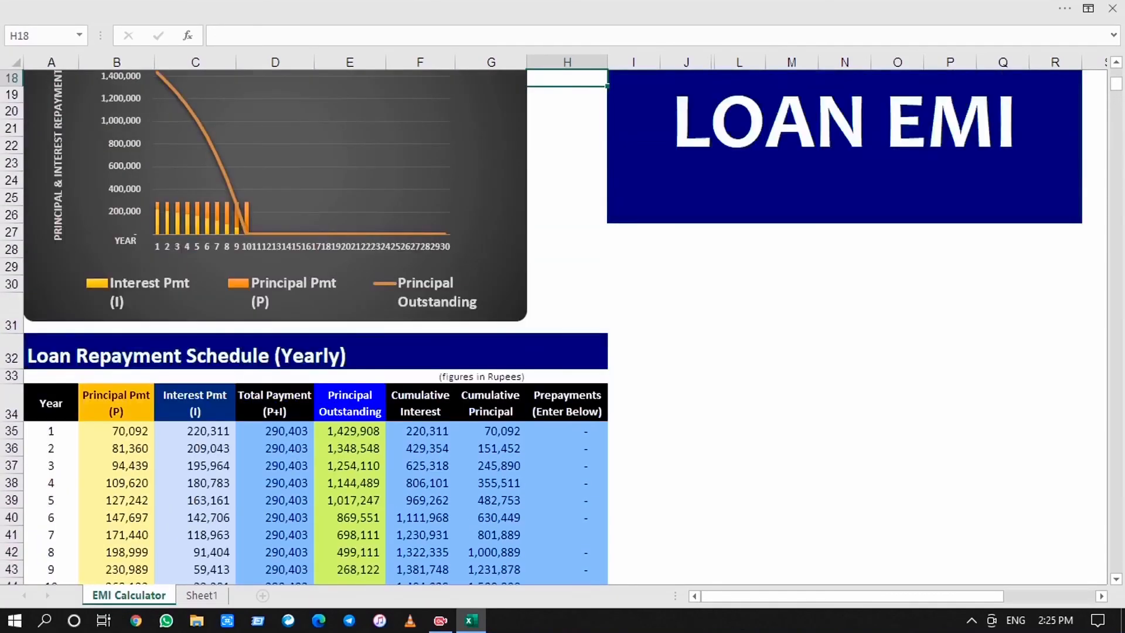
key(Up)
key(Up)
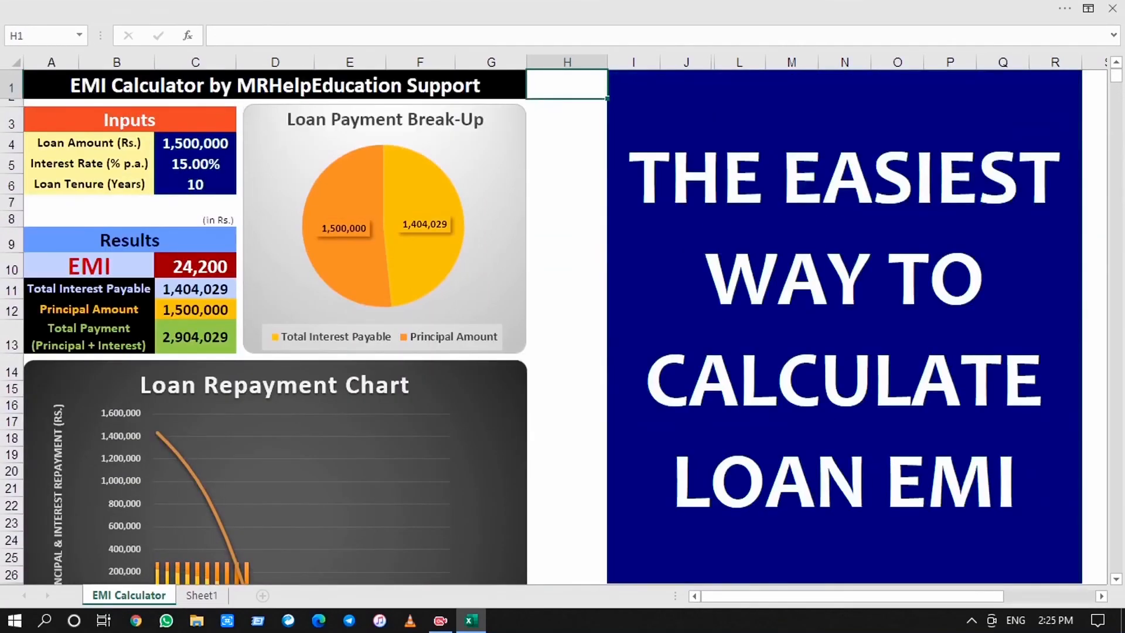